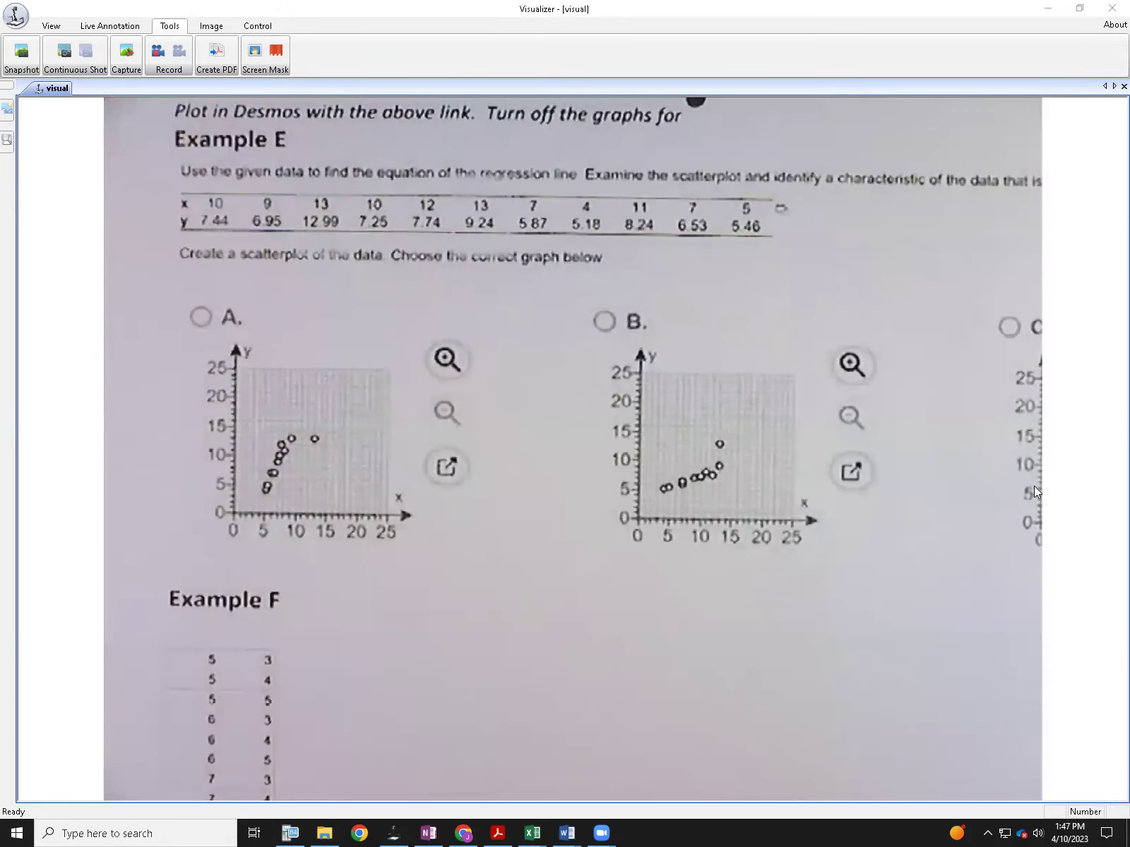
Step: Switch to OneNote, review the Example E data and scatterplot choices in the Section 10.2 handout, and return to Visualizer
click(429, 833)
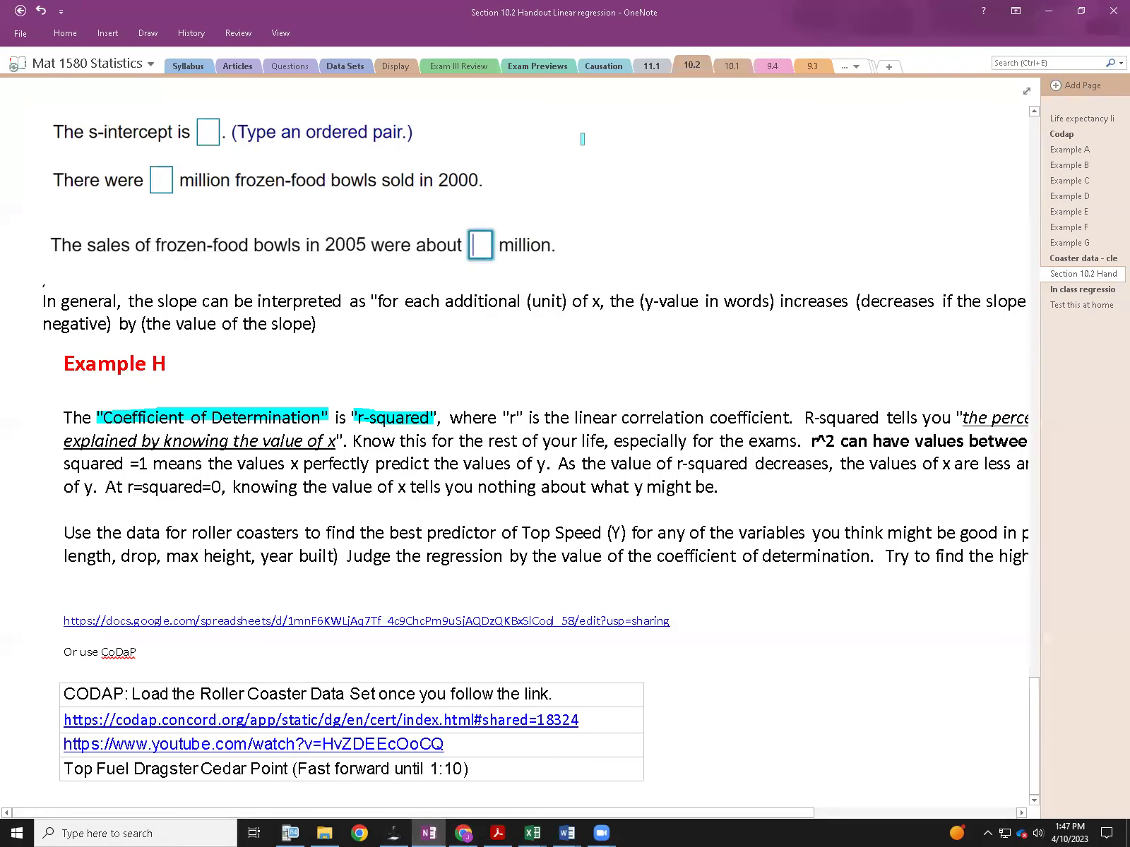
click(1082, 213)
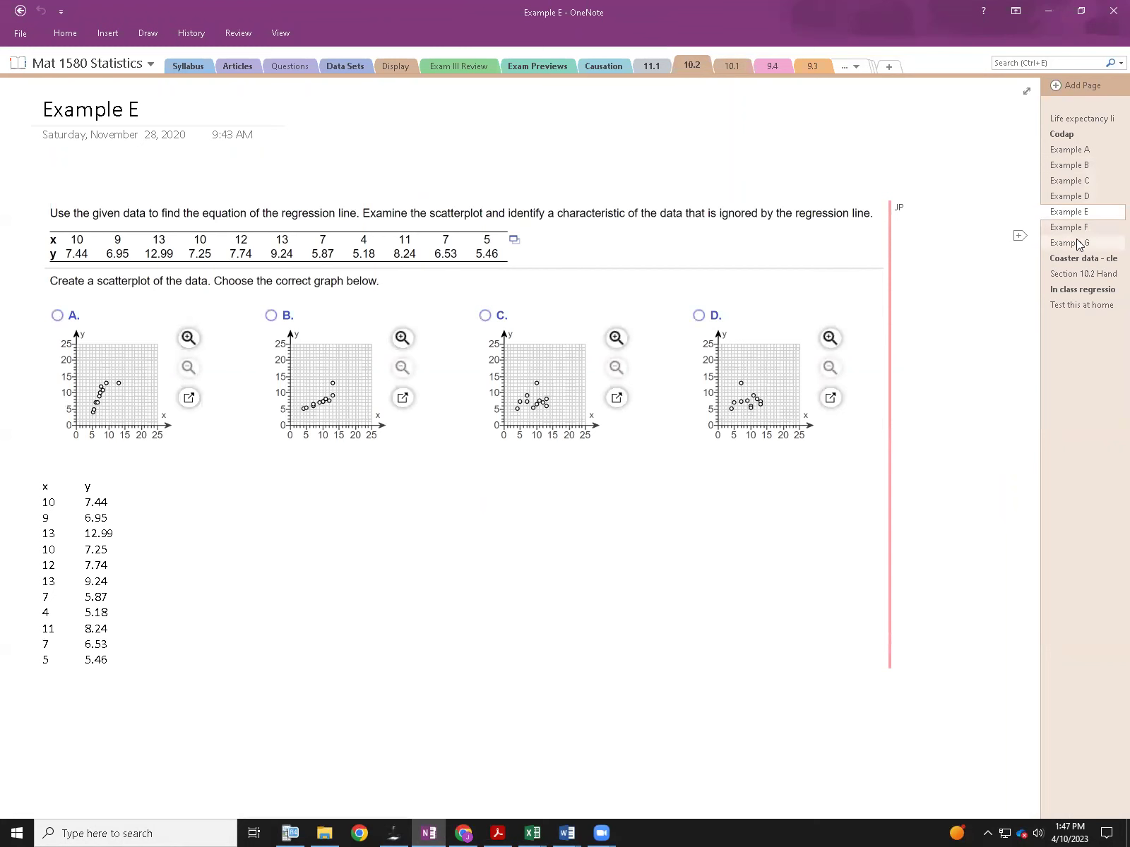
click(1074, 279)
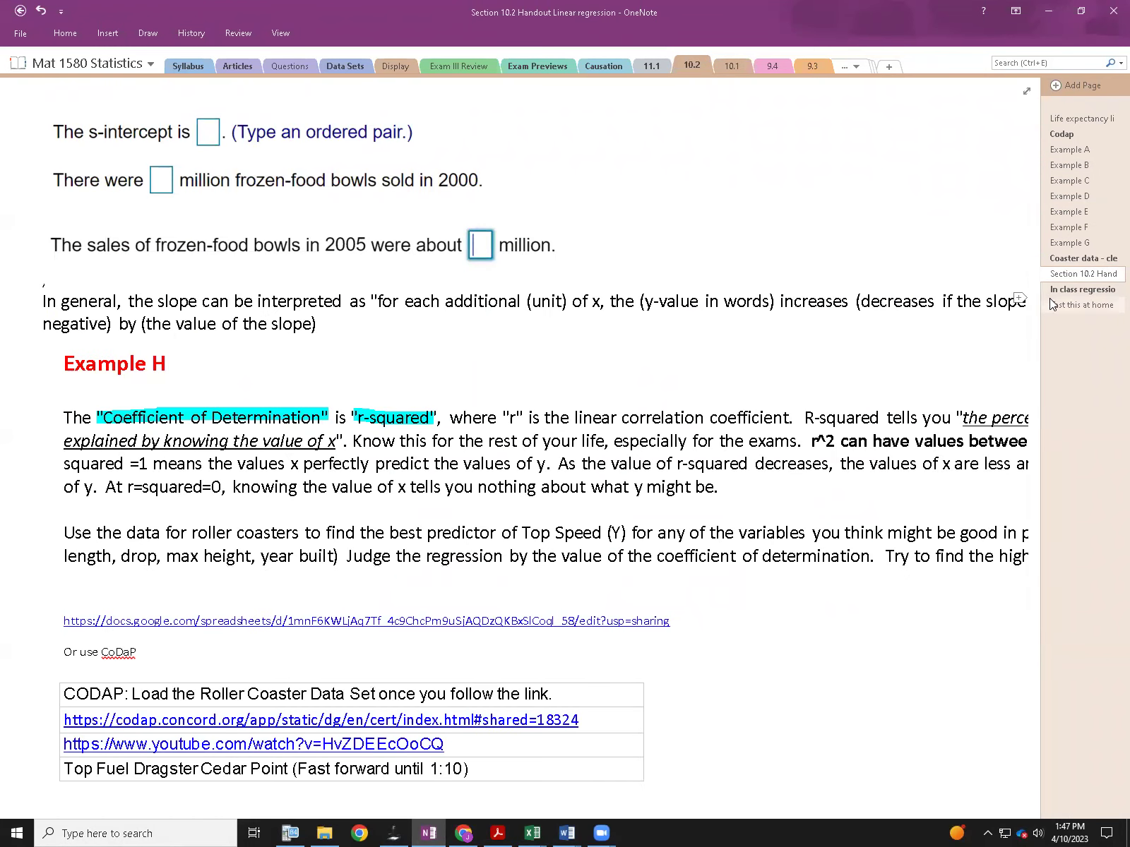
scroll(810, 274, up, 12)
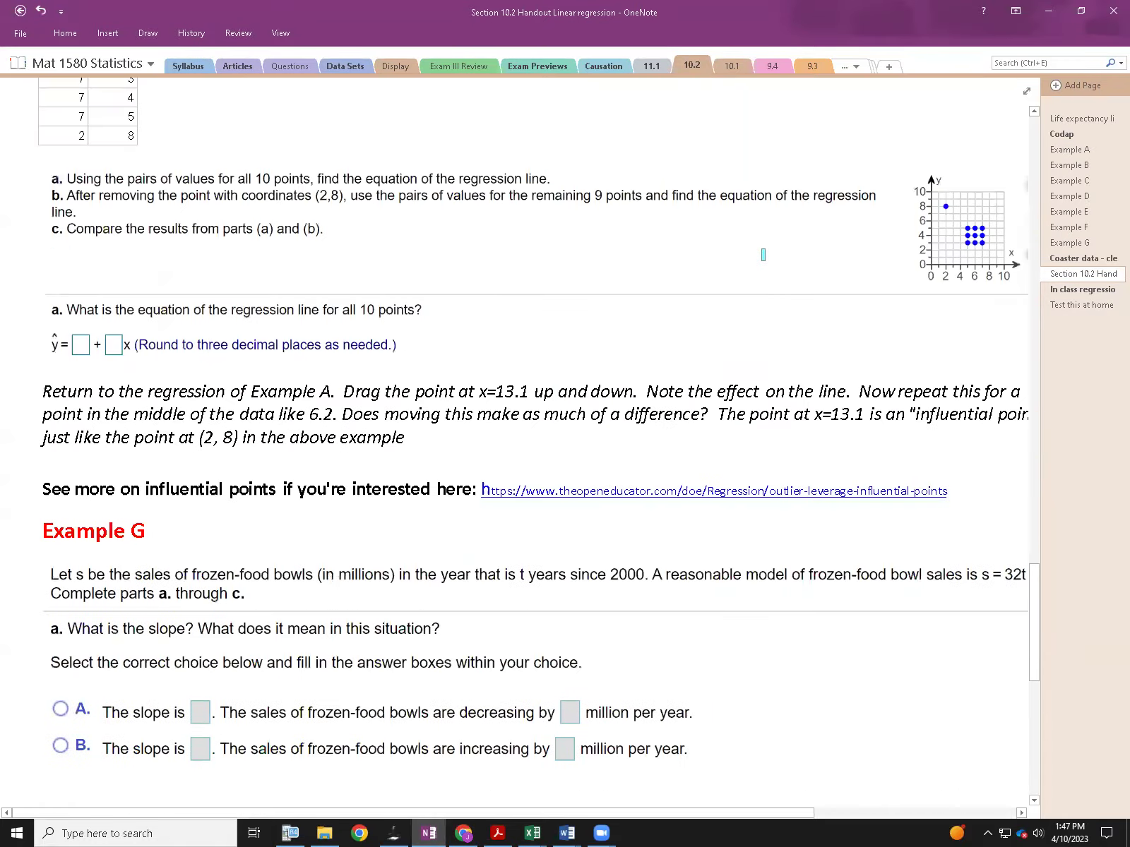
scroll(761, 242, up, 3)
scroll(761, 242, up, 2)
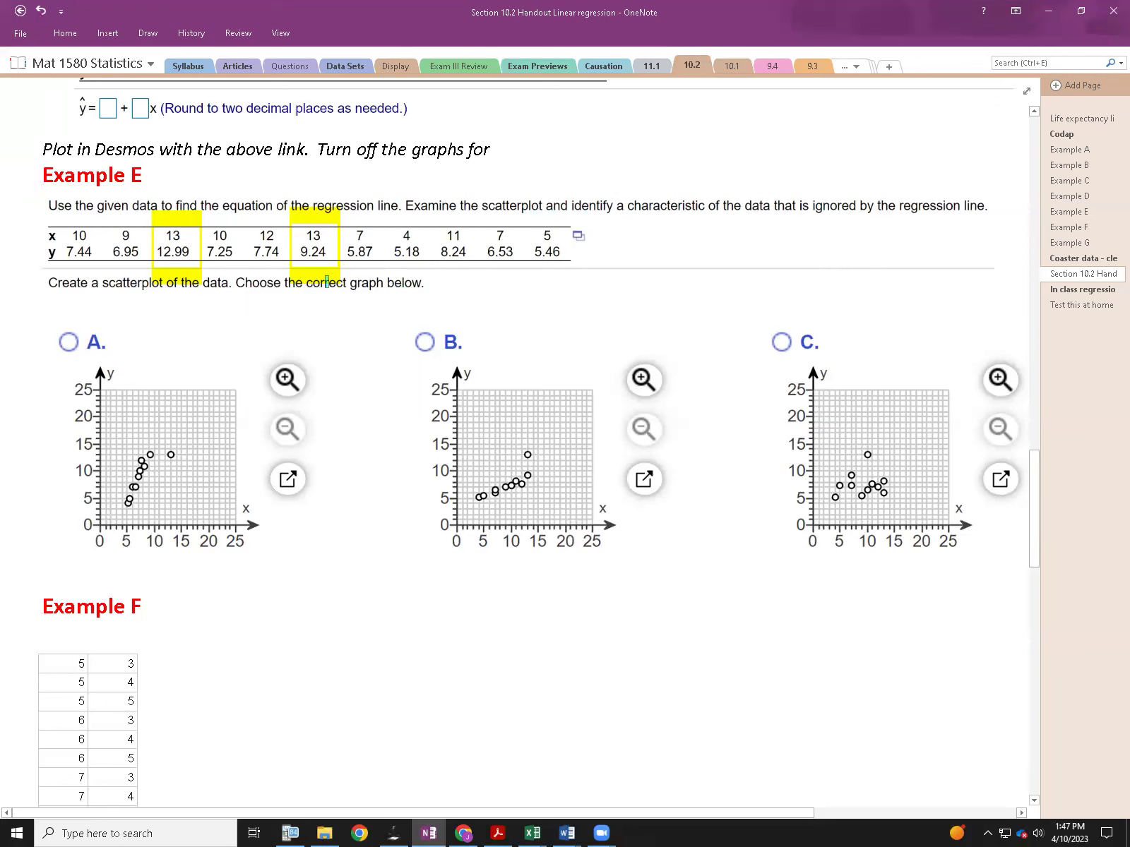
click(397, 830)
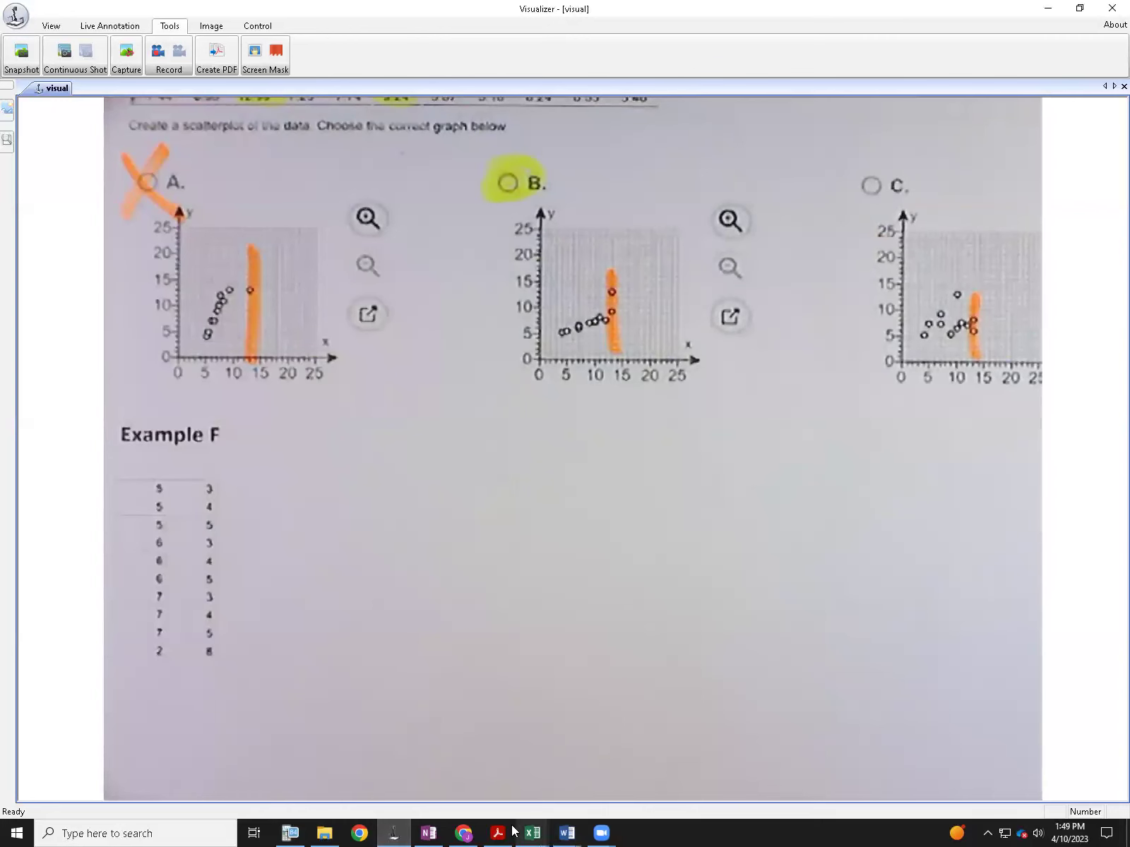
Step: Switch to the Roller Coster Data spreadsheet in Chrome and copy cells A1:B10 from the Example F sheet
mouse_move(466, 833)
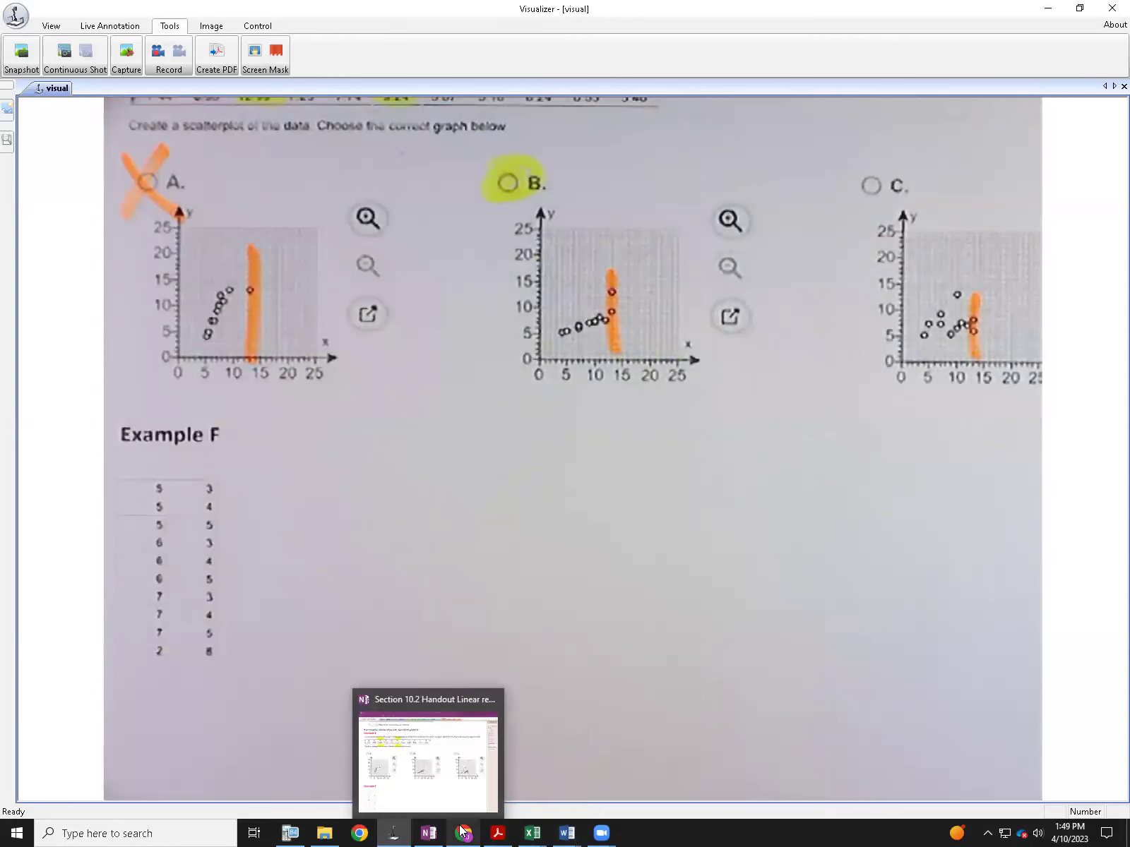
click(456, 730)
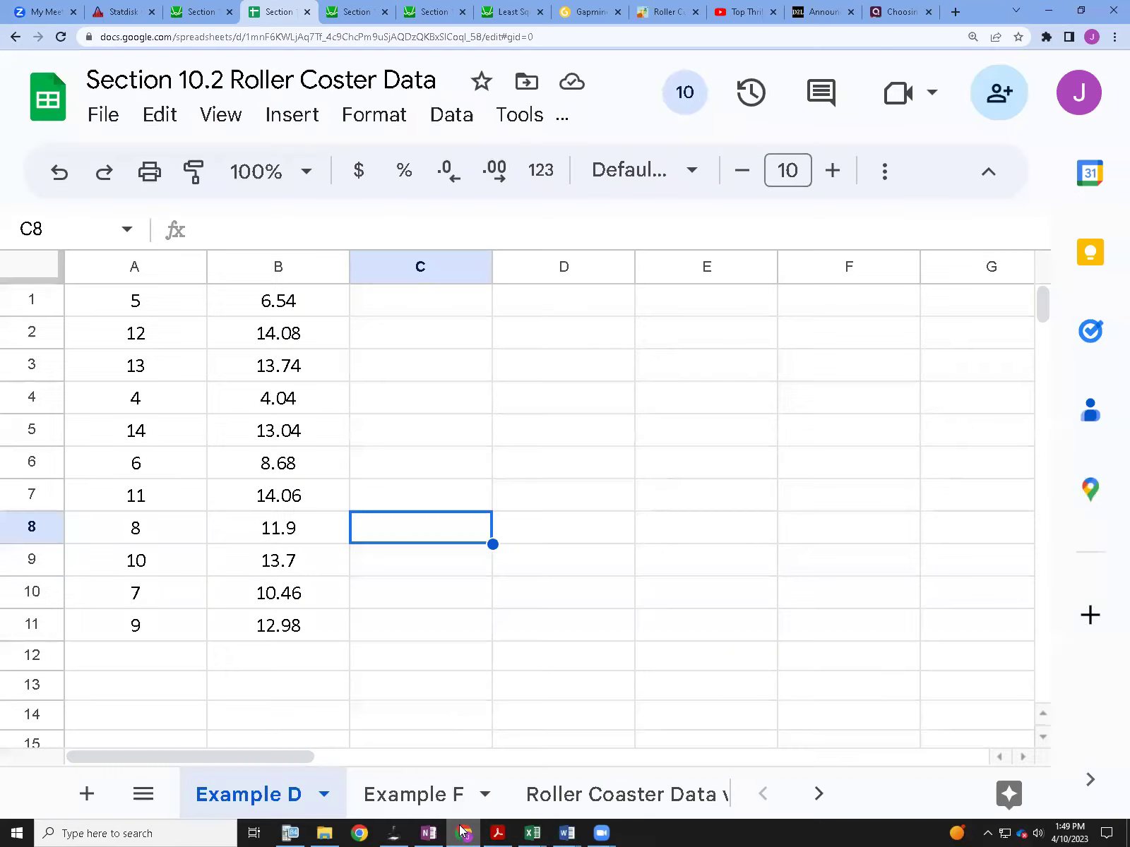
click(433, 792)
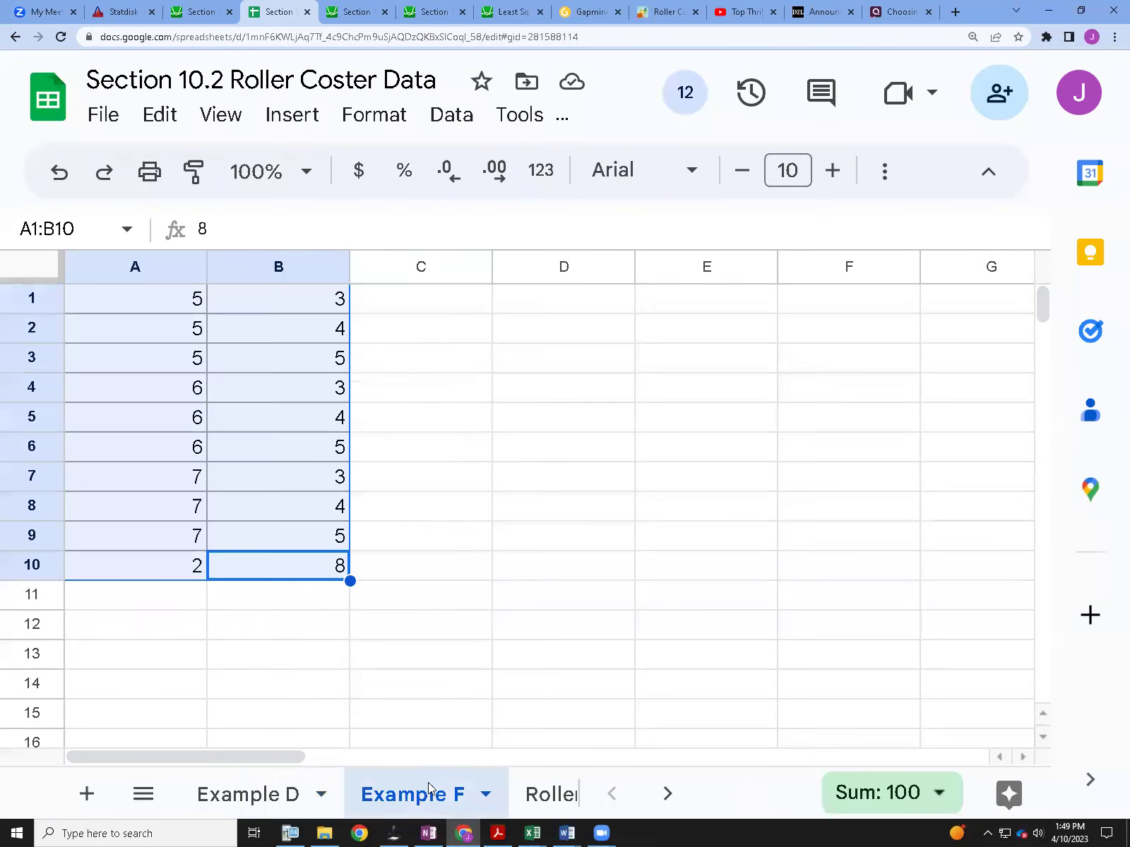
click(324, 577)
drag(341, 564, 109, 290)
key(ctrl+c)
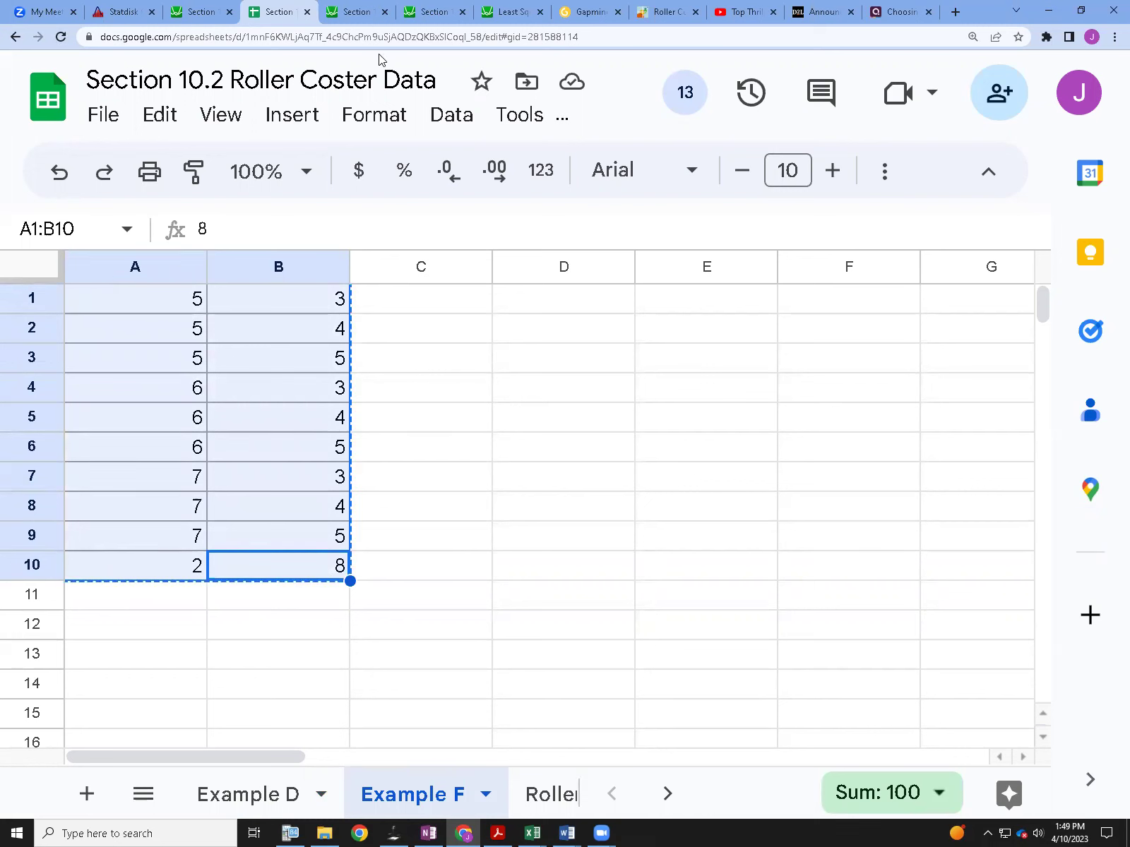
Step: Paste the copied Example F data into columns 3 and 4 of Statdisk's Sample Editor, starting at row 1
click(122, 10)
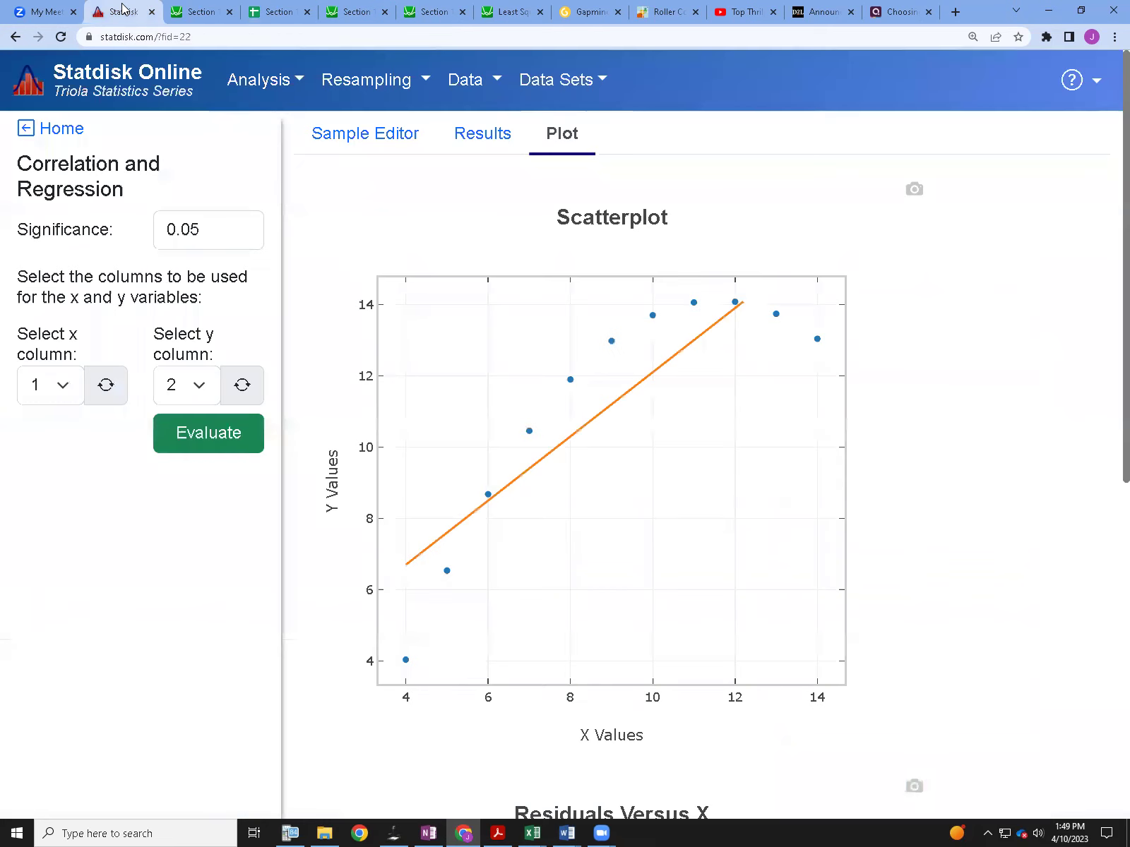
click(147, 81)
double_click(759, 237)
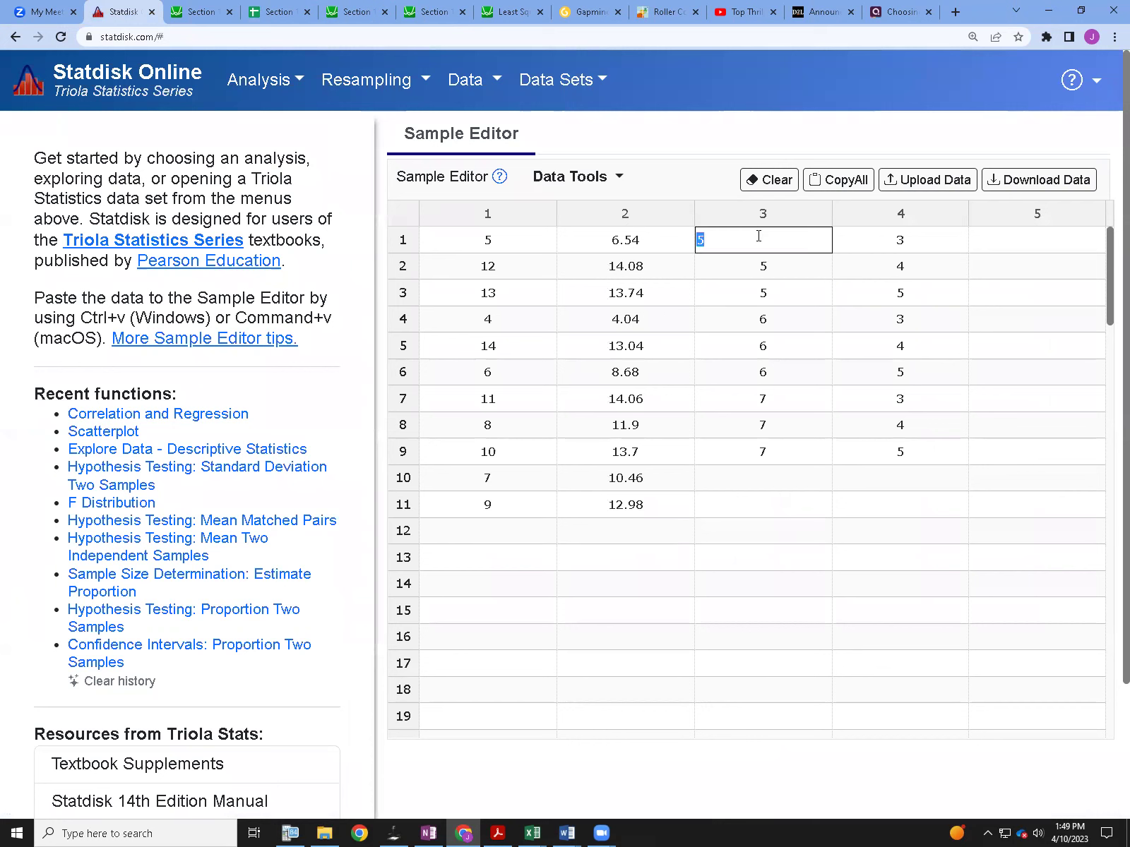
key(ctrl+v)
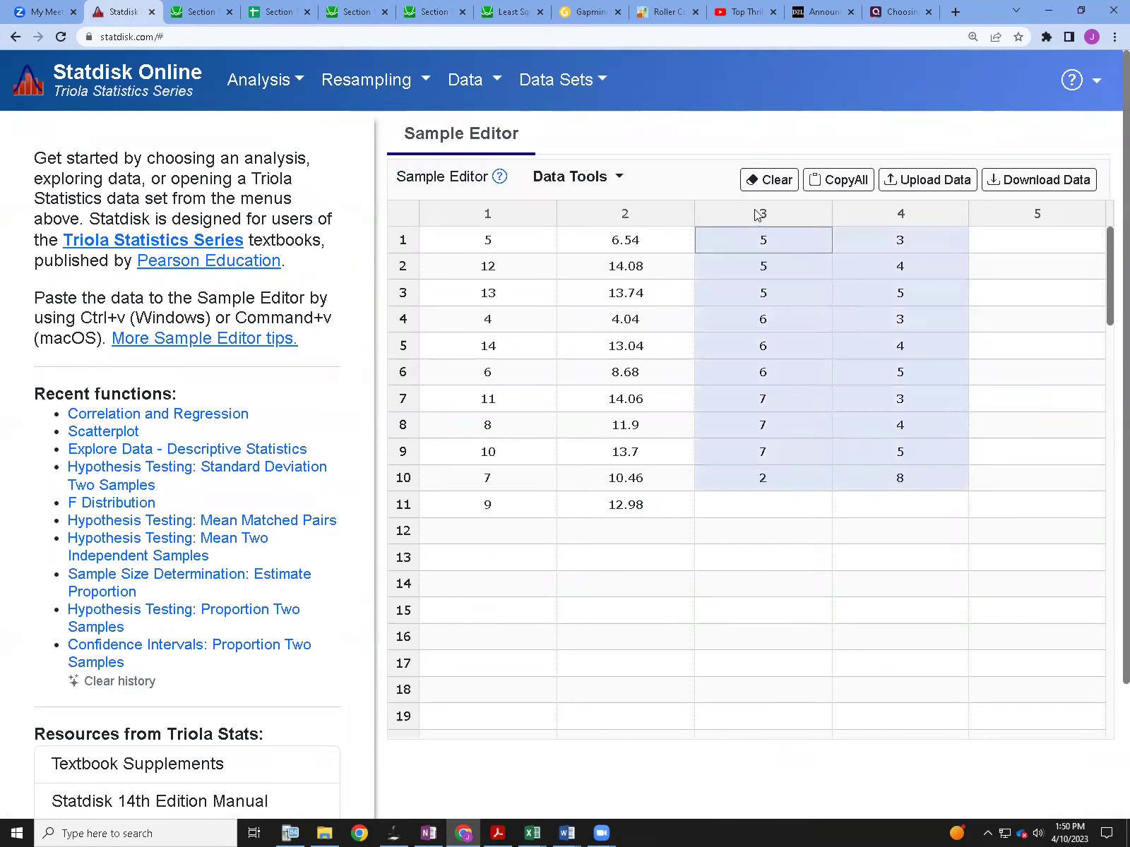
click(781, 509)
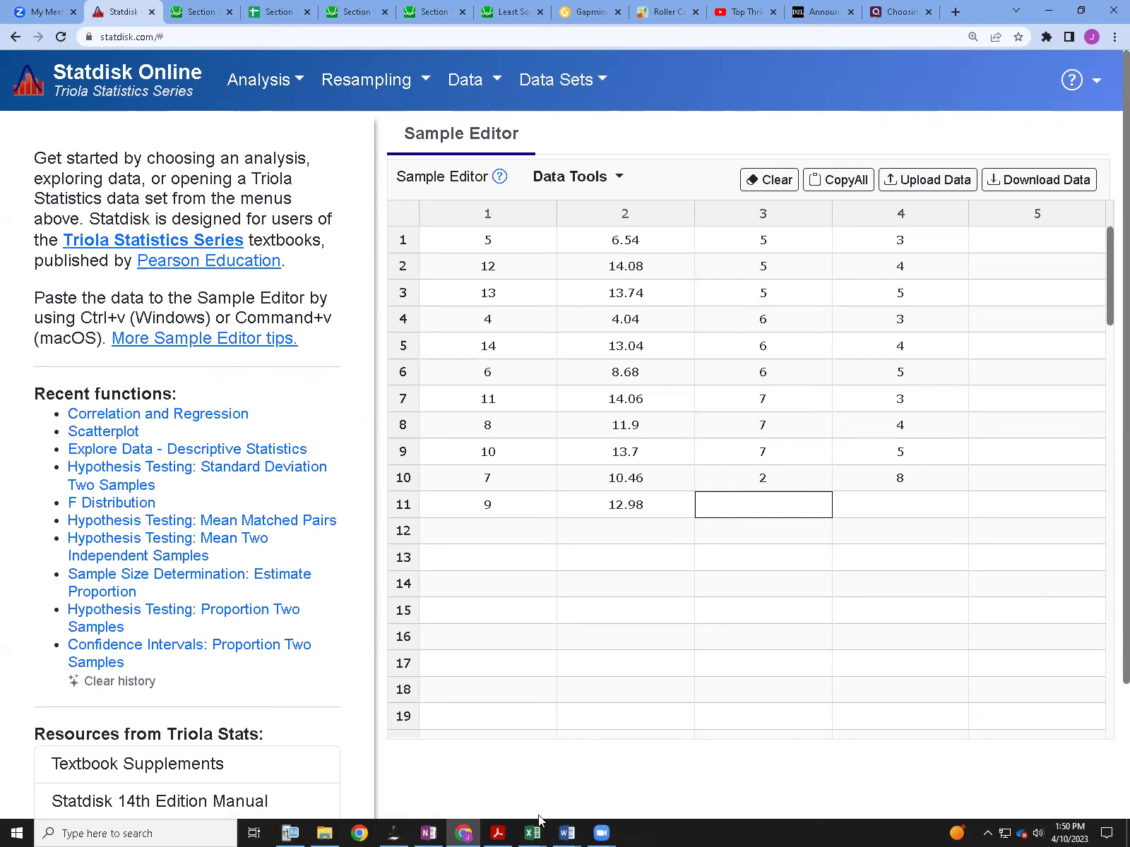
Step: Run a Correlation and Regression analysis with column 3 as x and column 4 as y
click(252, 84)
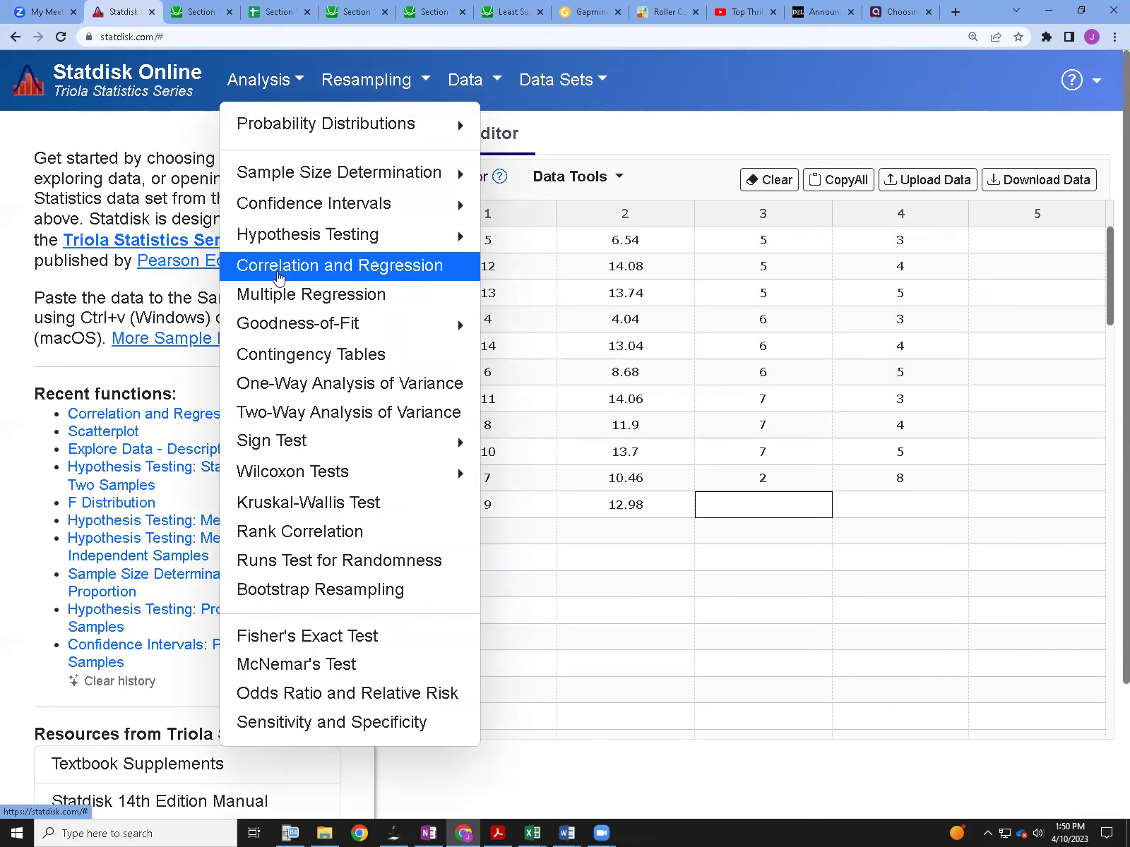
click(279, 272)
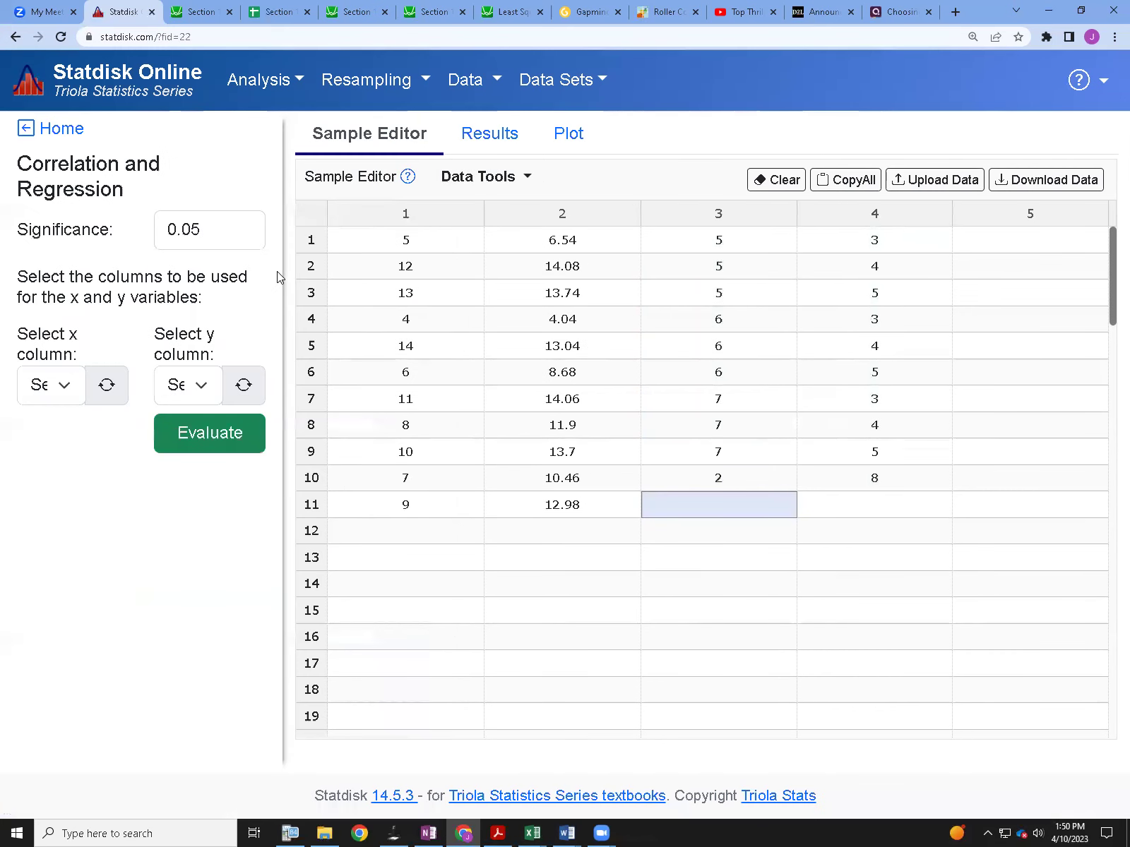
click(73, 386)
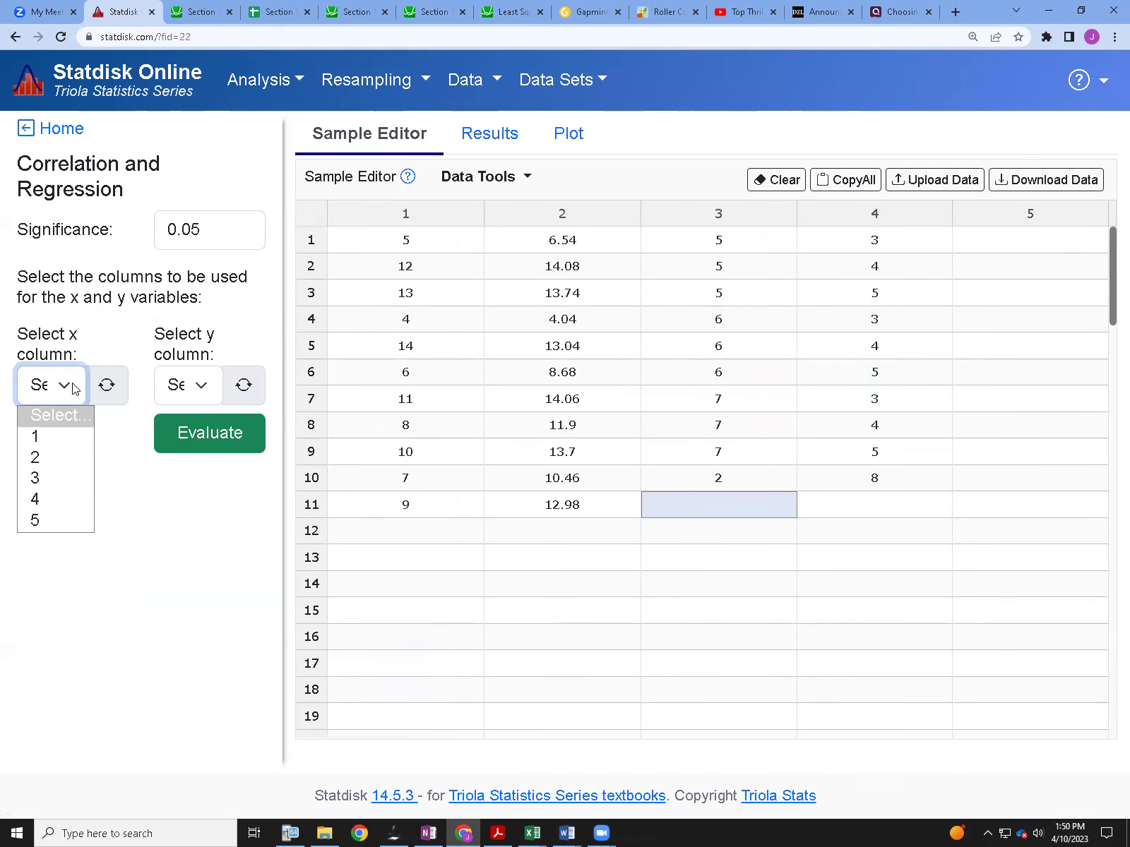
click(47, 478)
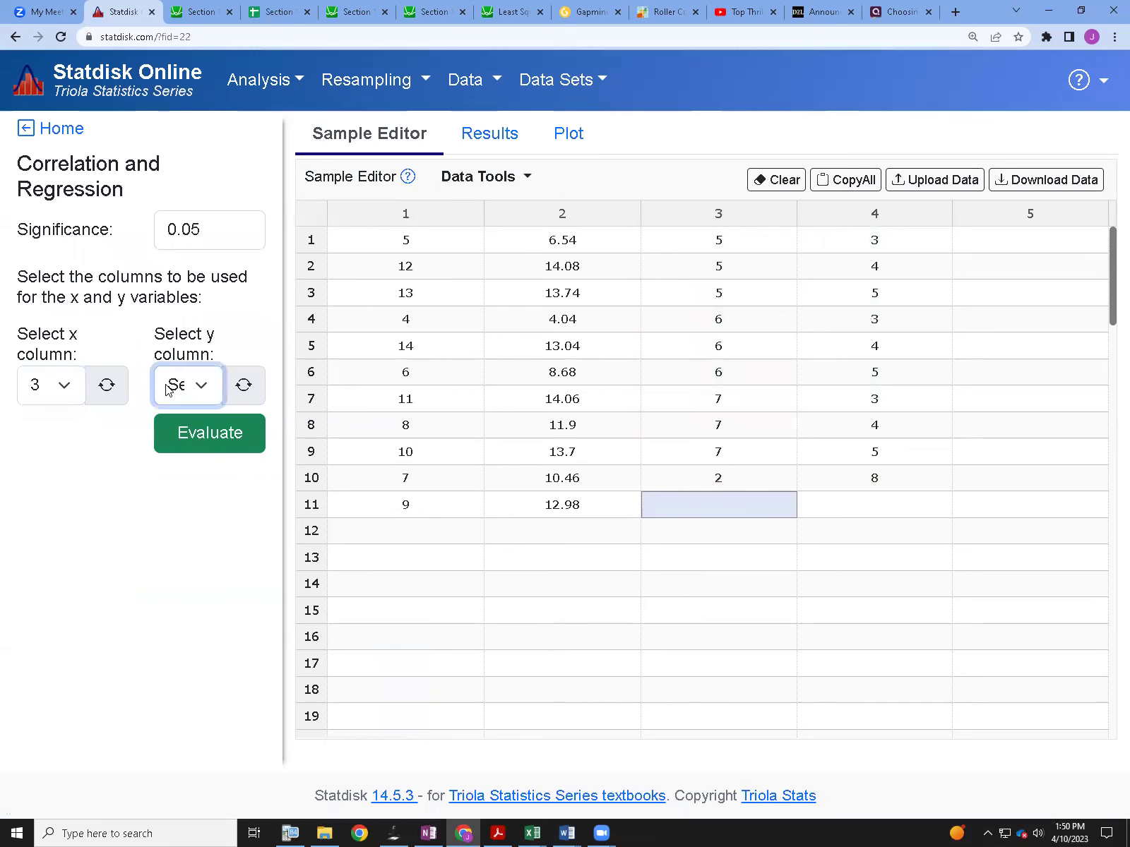
click(169, 390)
click(180, 498)
click(203, 434)
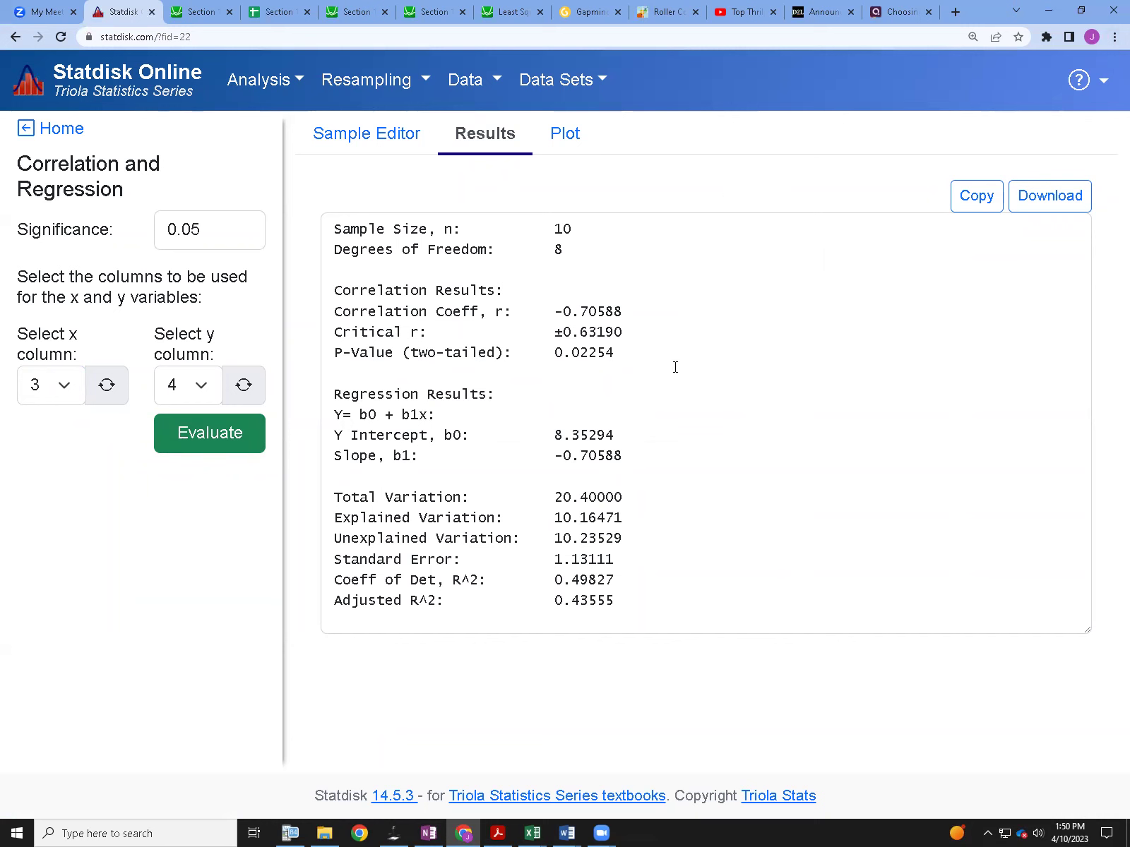
Step: Examine the P-value and coefficient of determination in Statdisk's regression results, and view the scatterplot with its regression line
drag(624, 356, 328, 348)
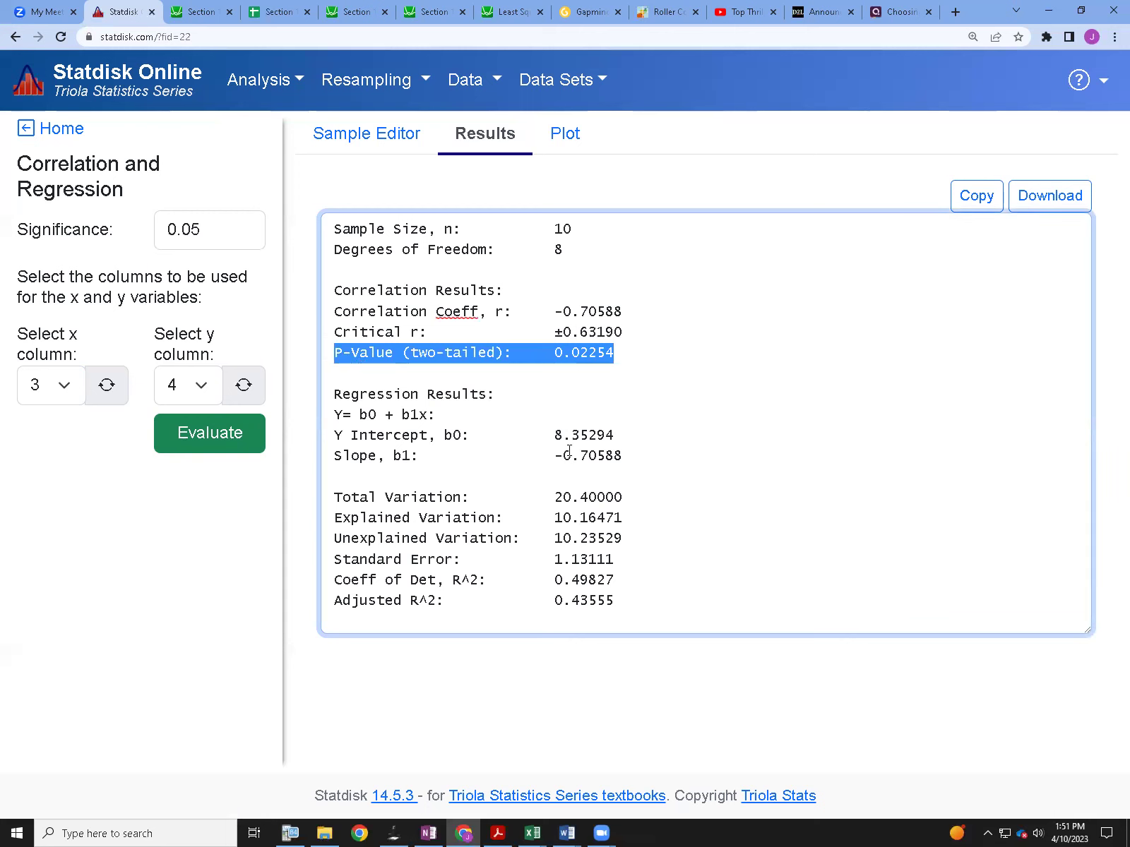
drag(635, 582, 327, 585)
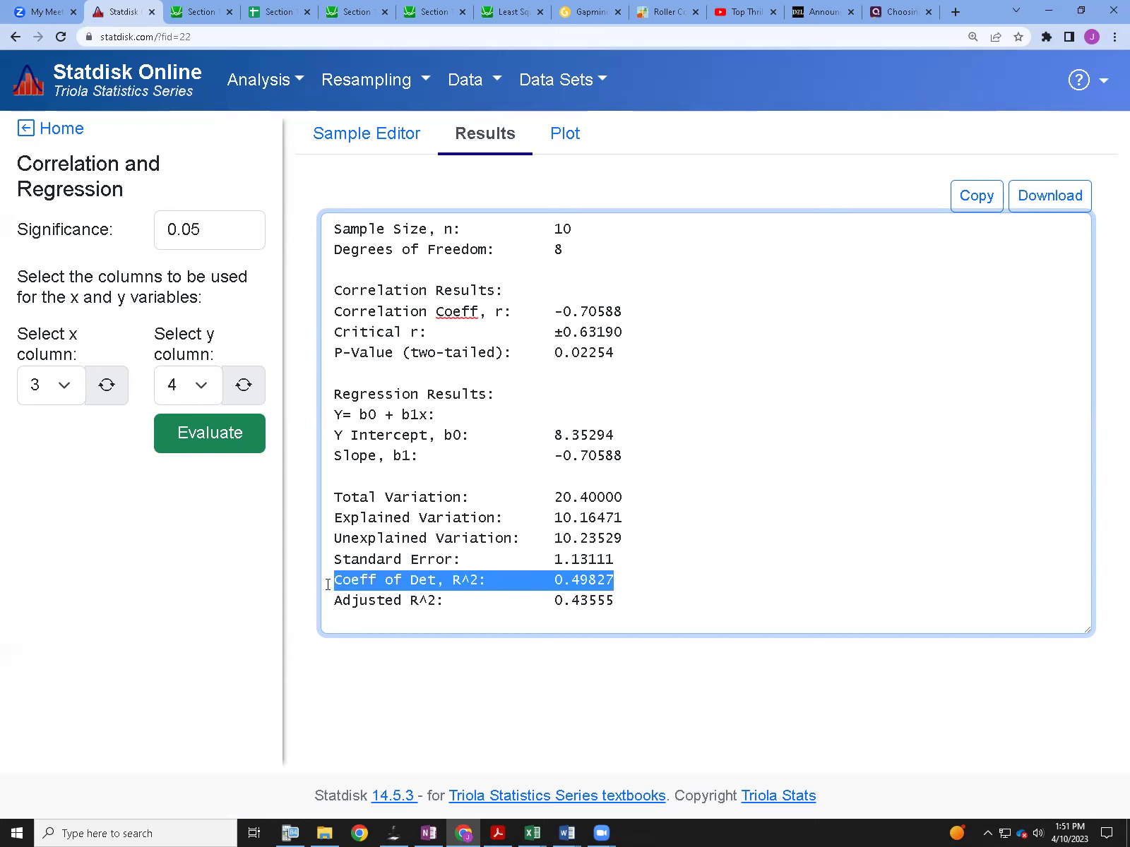
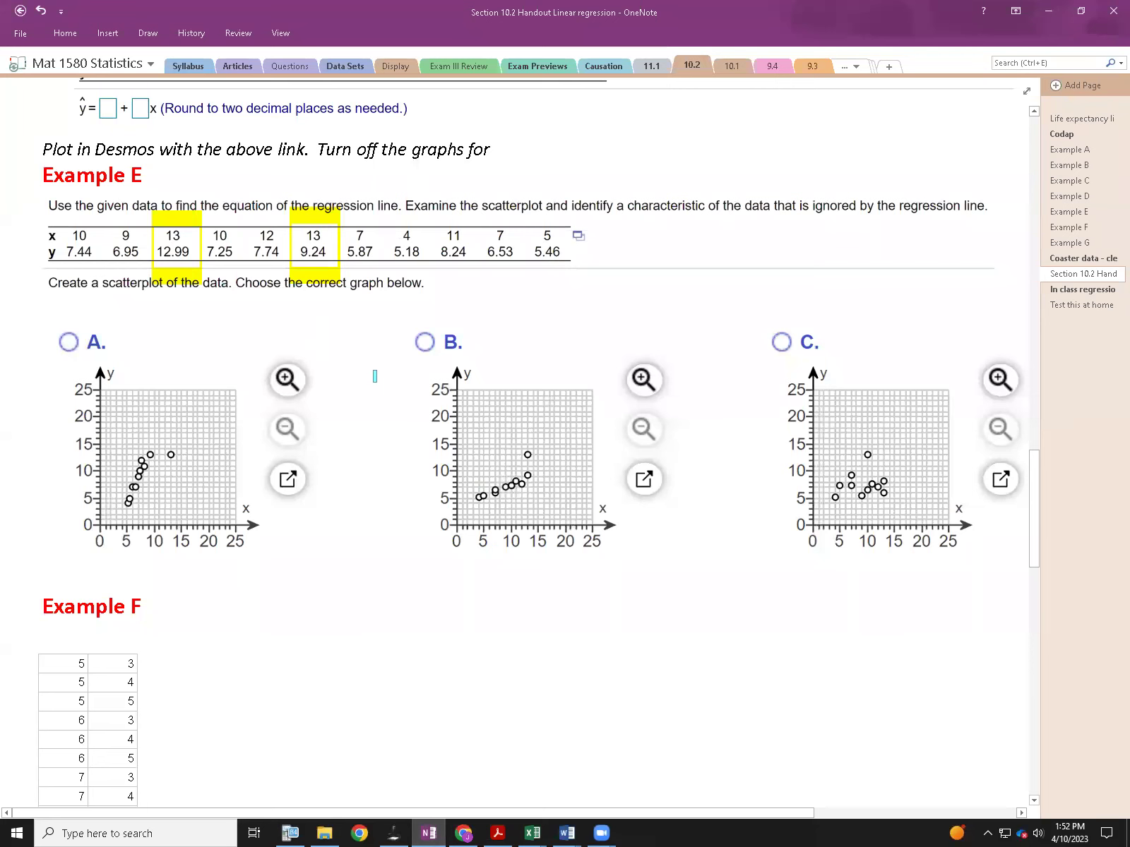
click(464, 833)
click(467, 145)
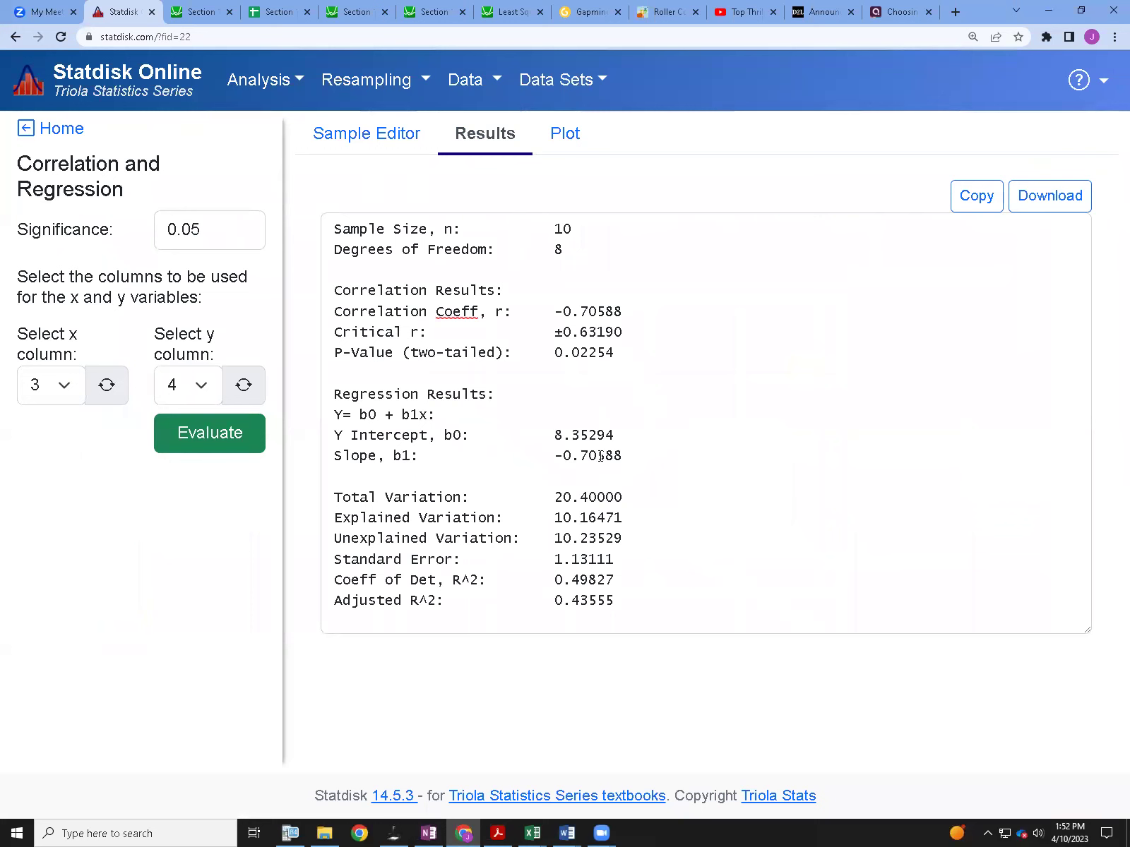
drag(627, 581, 544, 576)
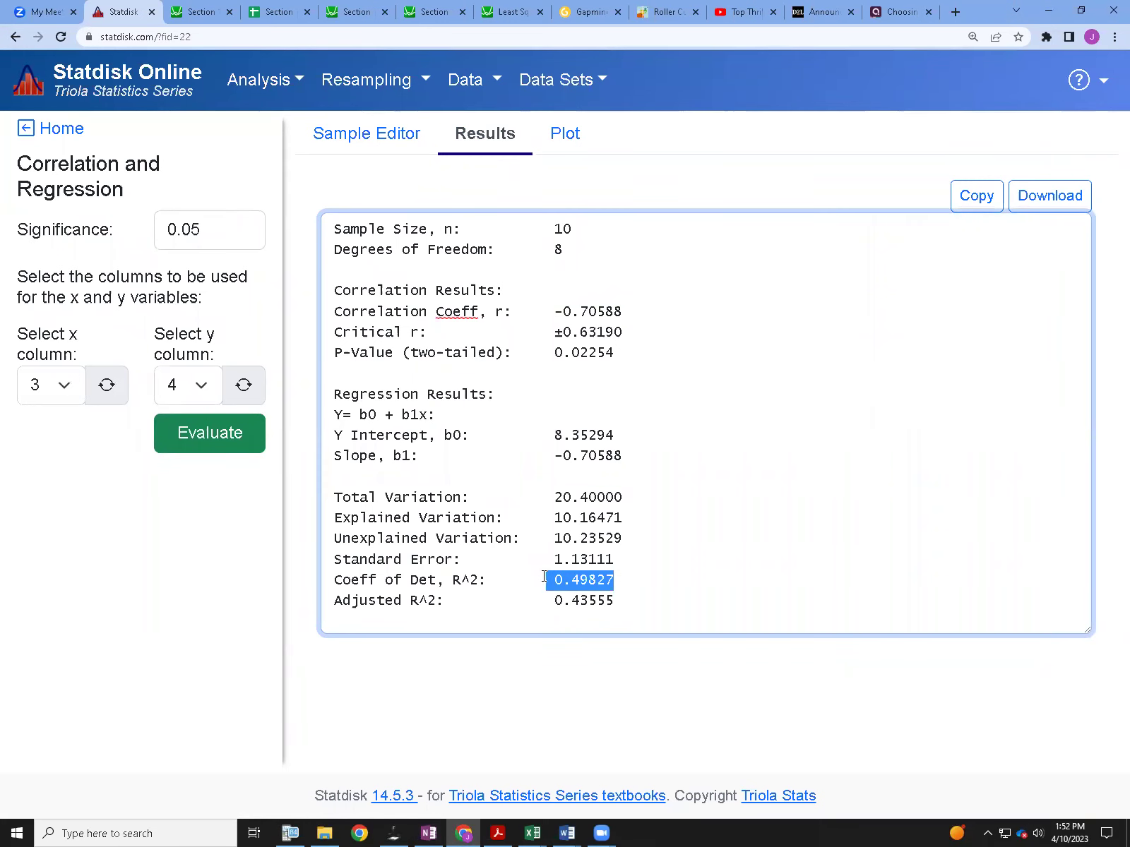
click(572, 134)
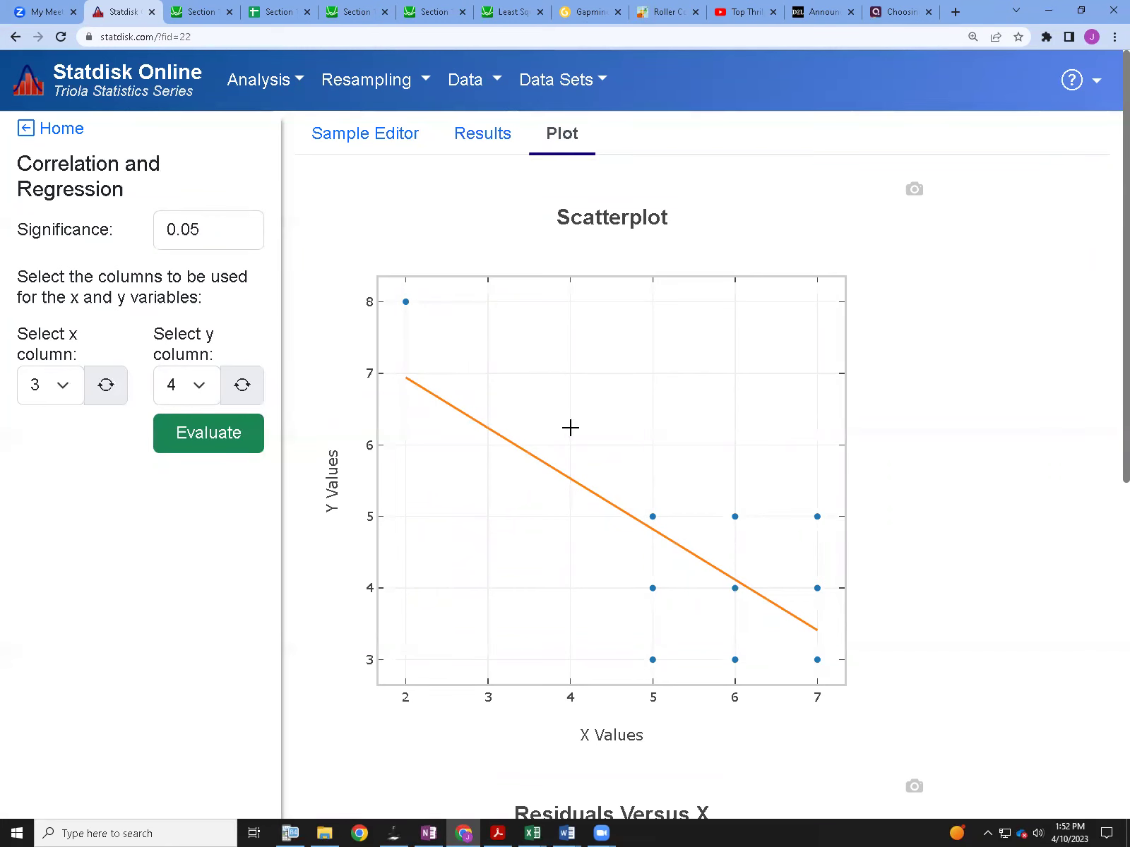
Step: Switch to the TI-SmartView calculator and clear both its home screen and the key press history
click(289, 832)
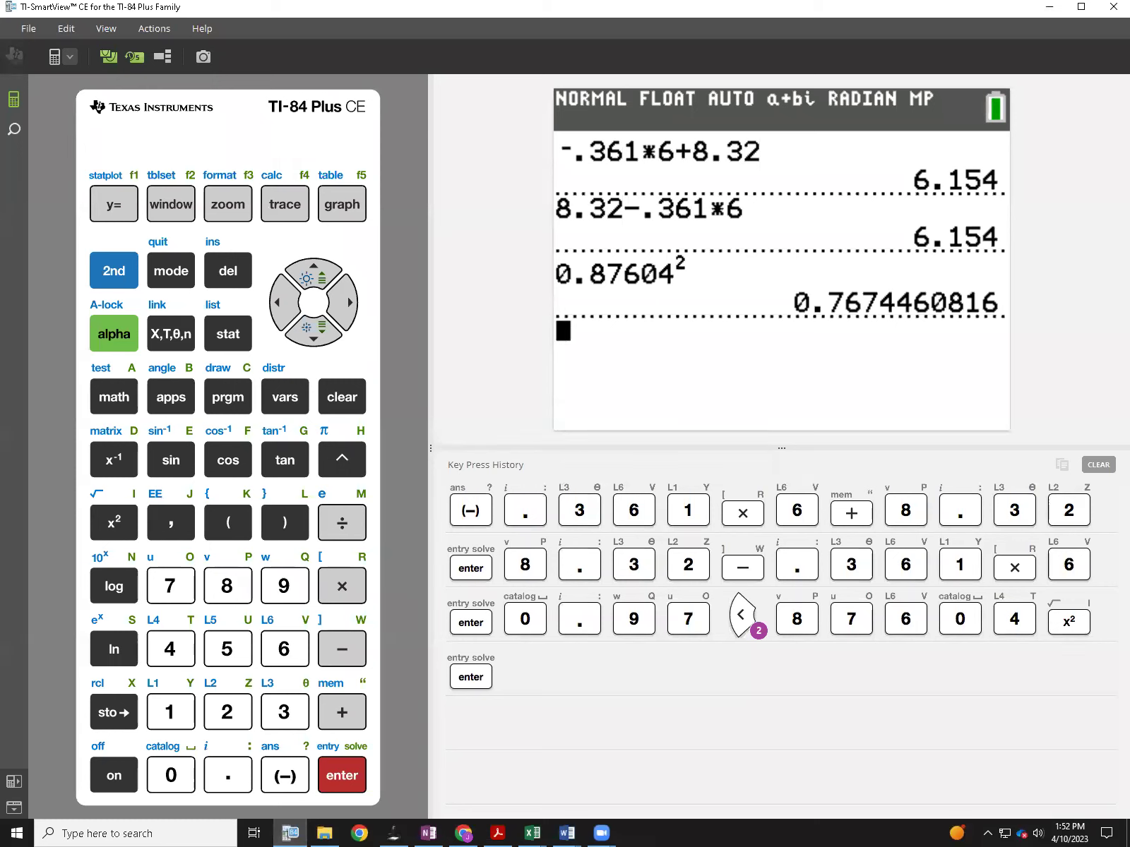
click(348, 399)
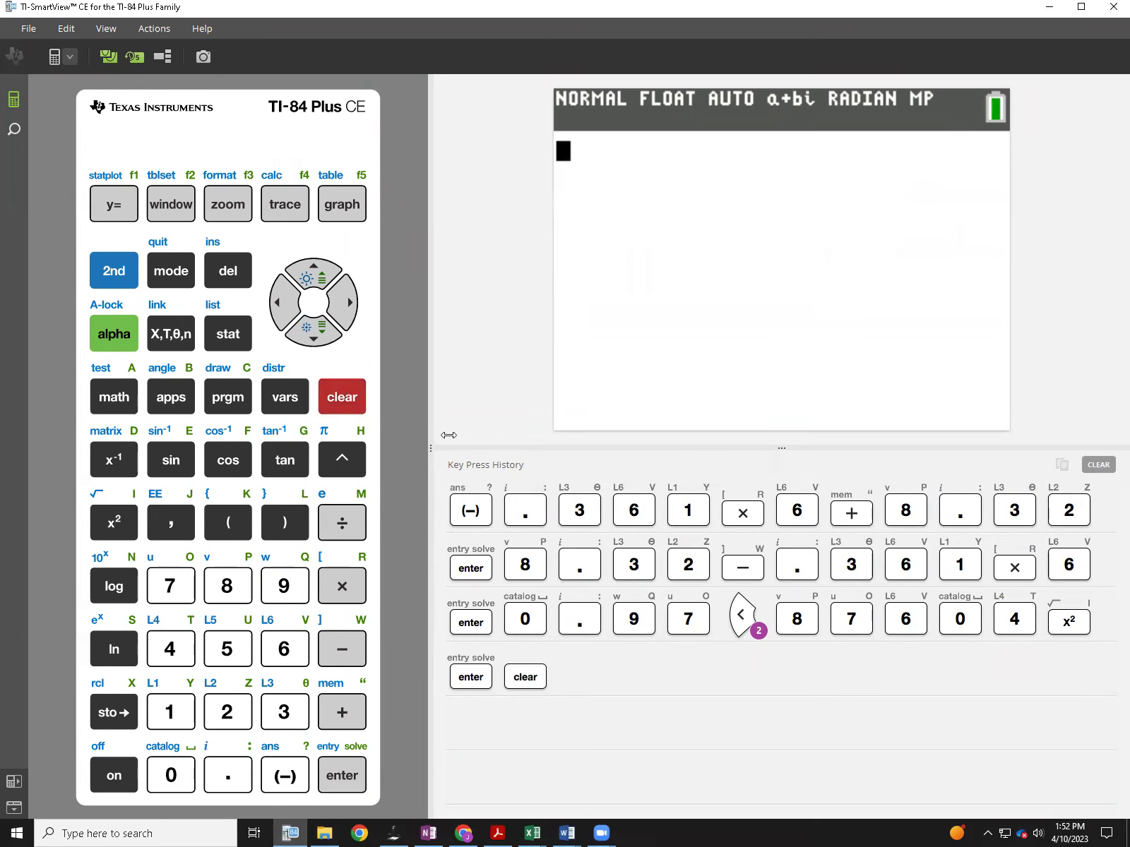
click(1098, 465)
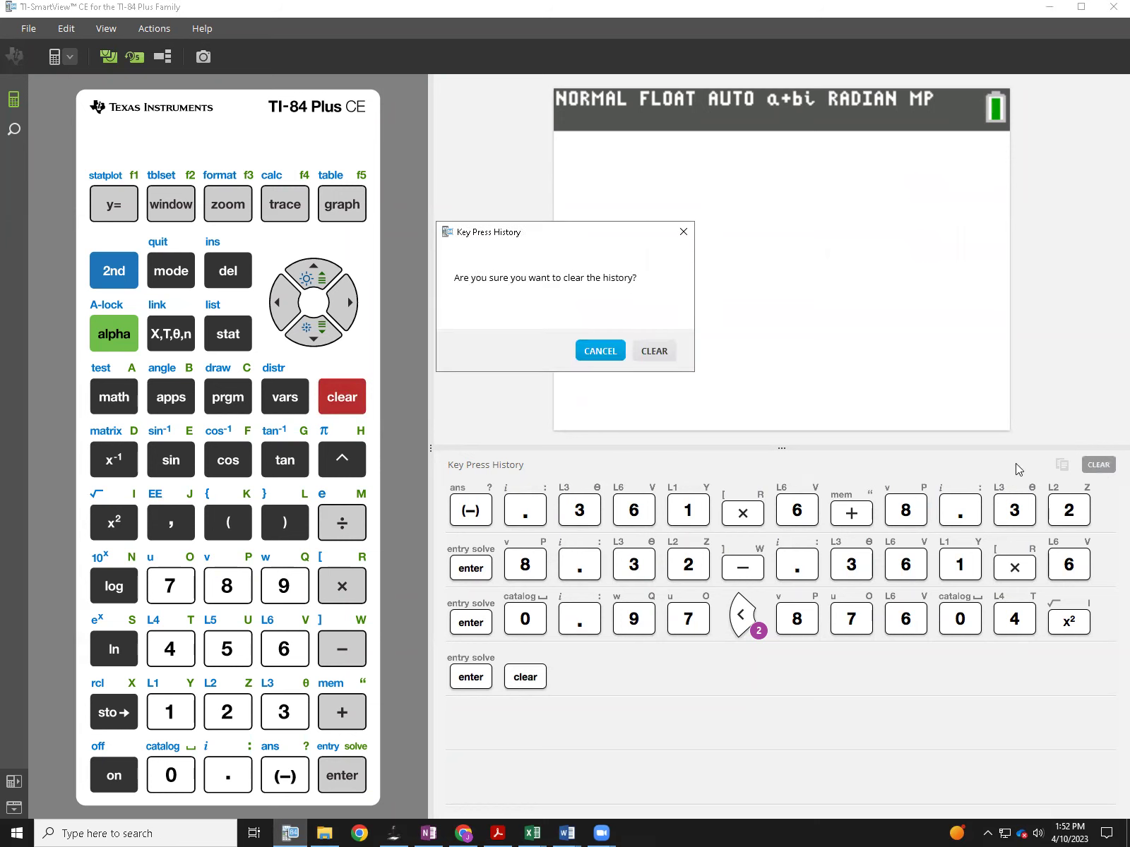
click(657, 357)
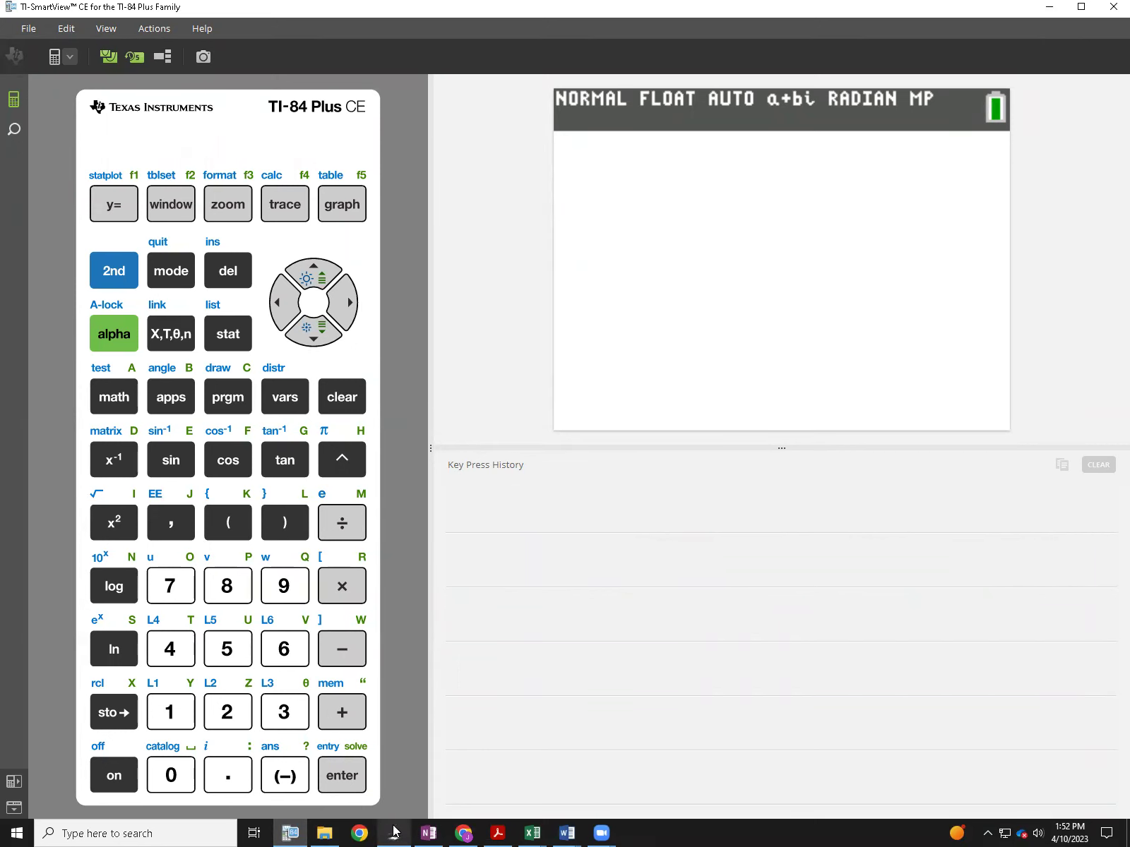
Step: Calculate the negative square root of .498 on the calculator, and minimize it to return to Statdisk
click(294, 779)
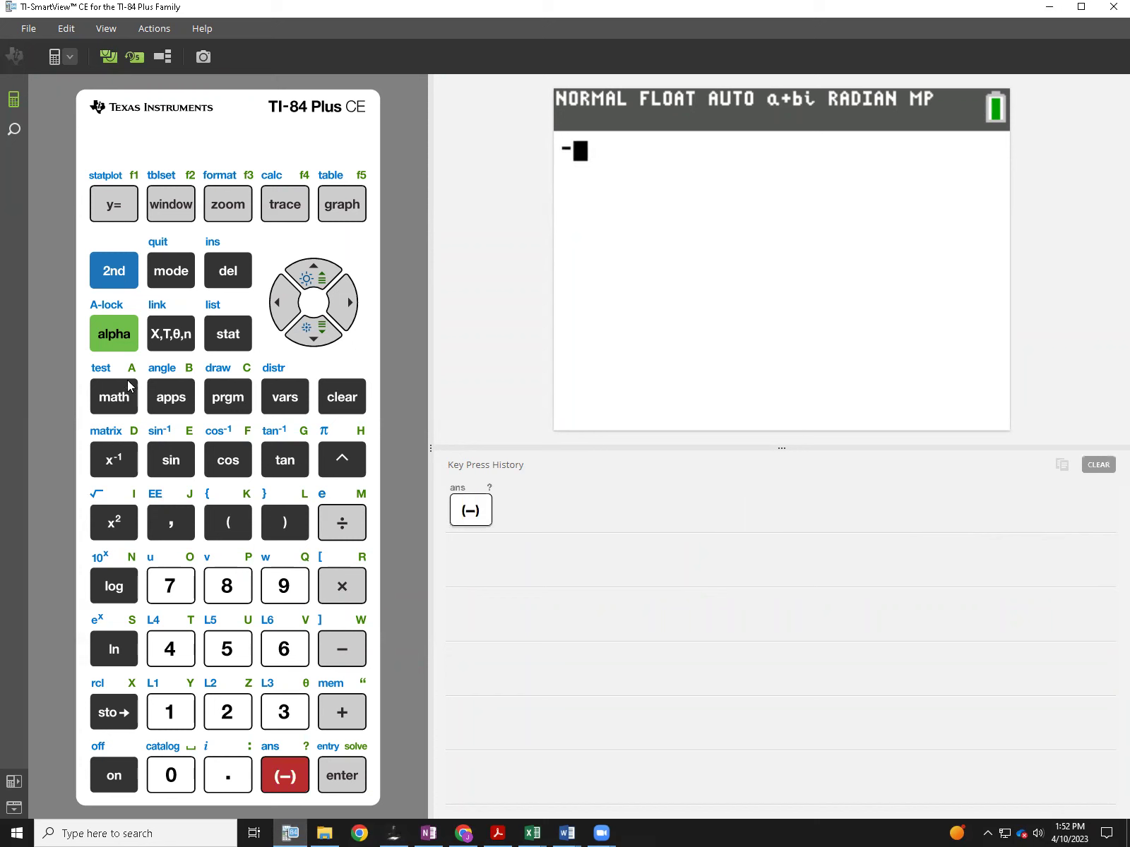
click(117, 284)
click(121, 507)
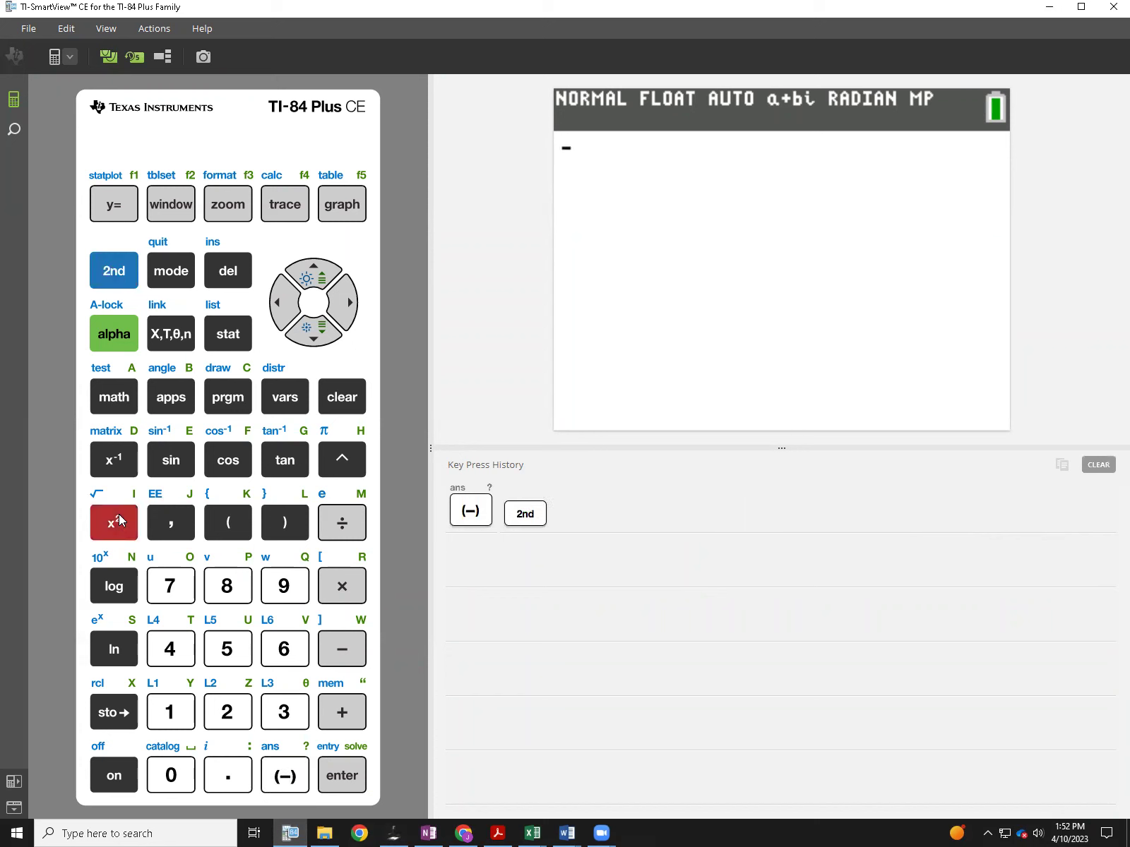
click(216, 776)
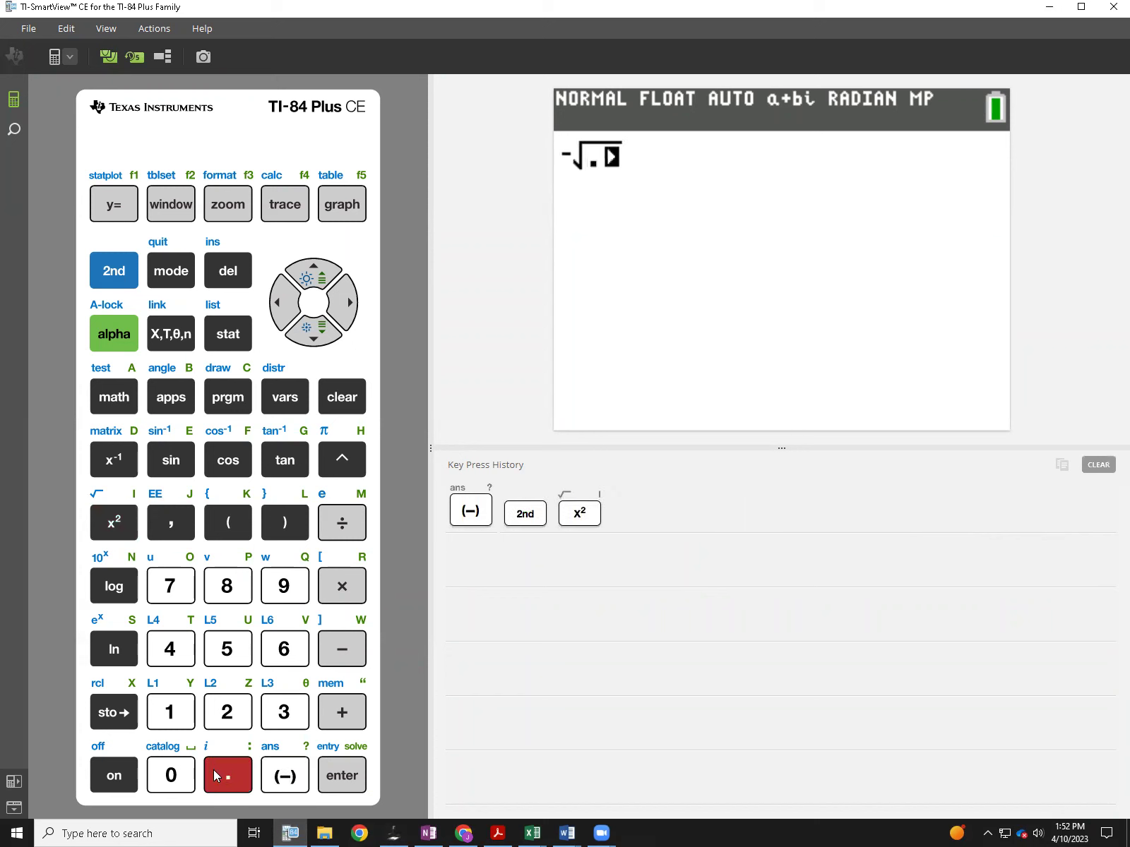
click(169, 648)
click(283, 585)
click(227, 588)
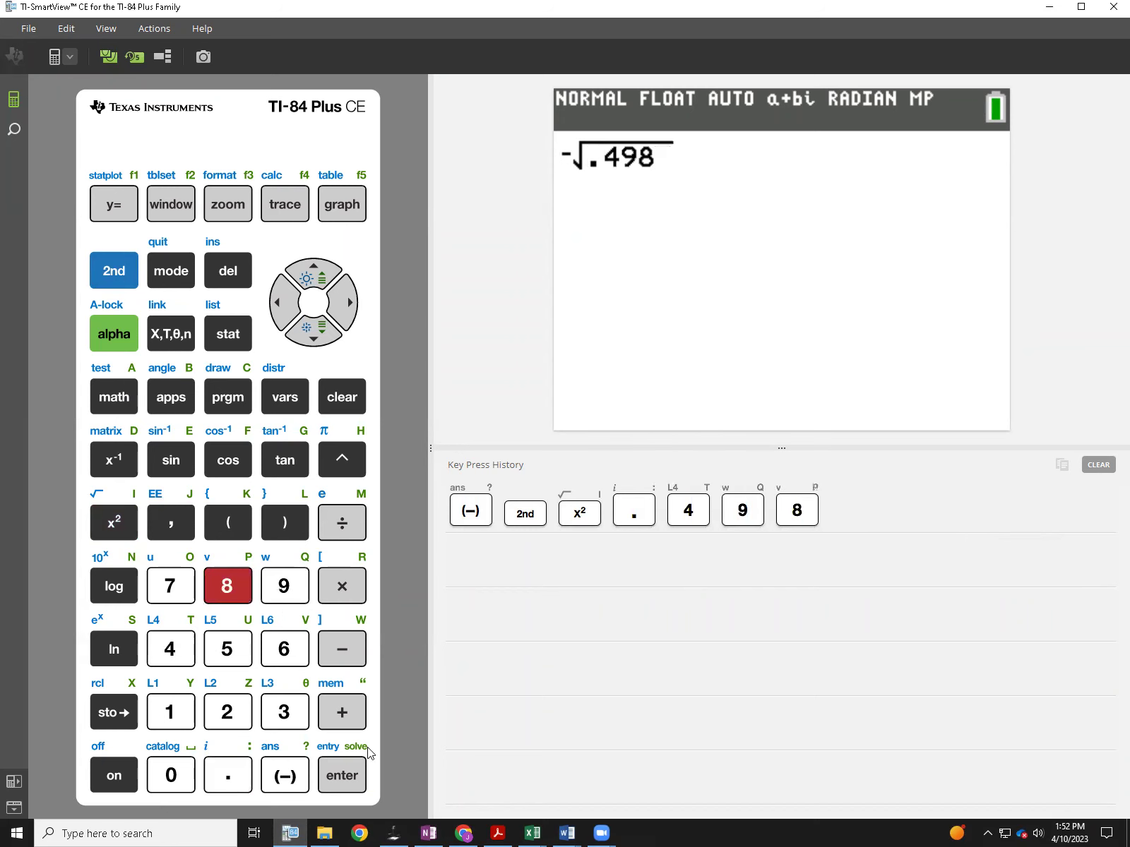
click(341, 773)
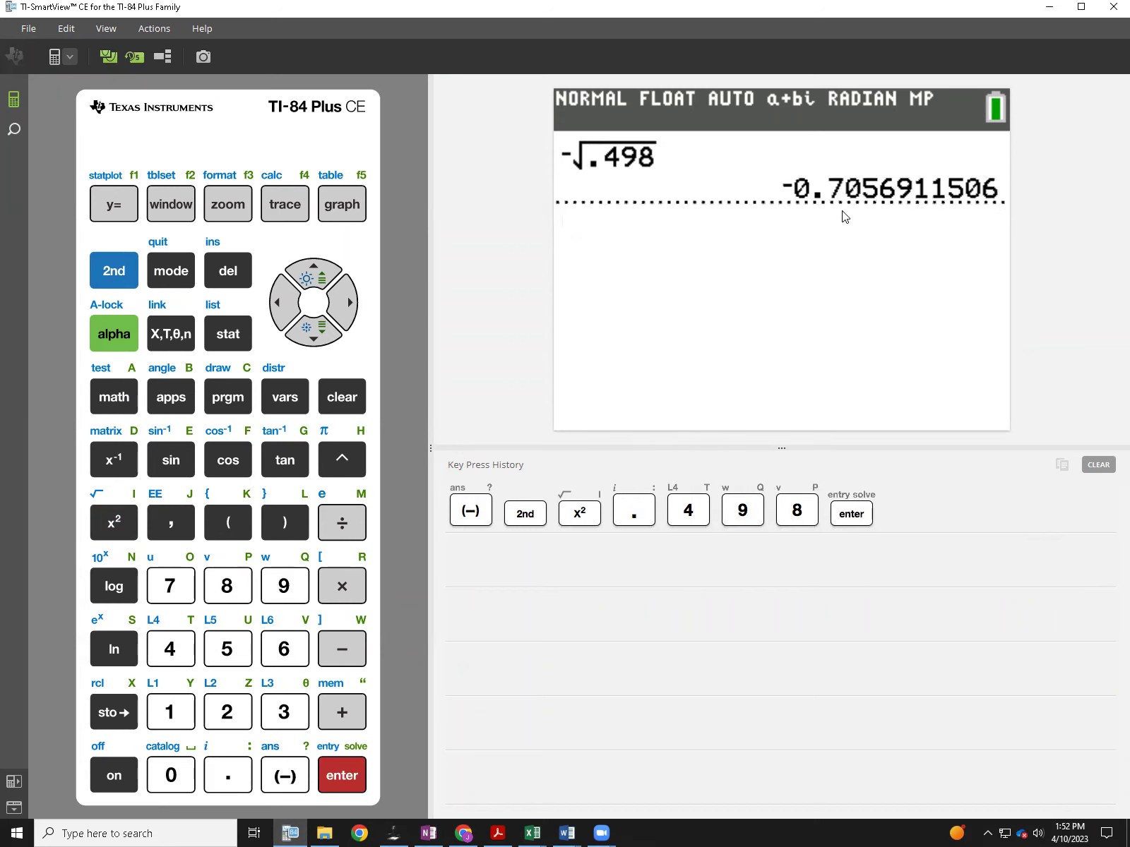
click(1049, 7)
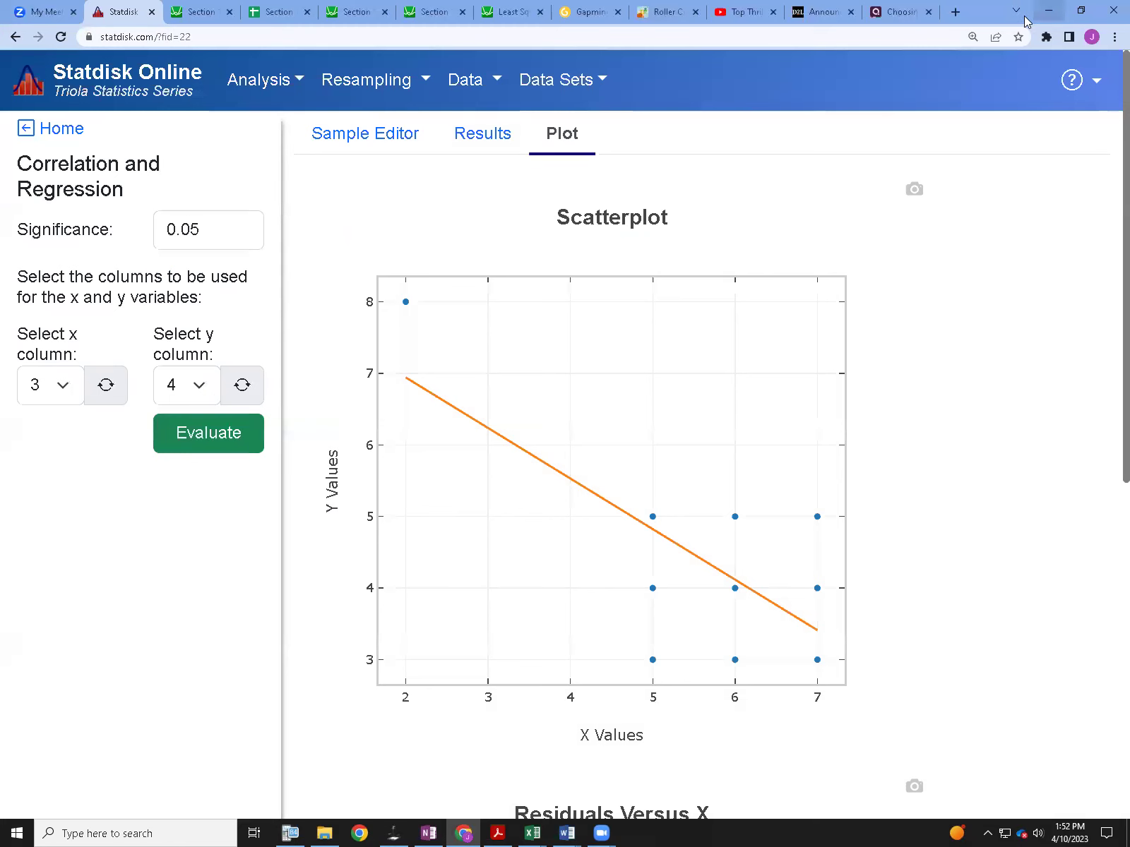
Step: Compare the correlation coefficient with the coefficient of determination in the regression results, and review the scatterplot with its regression line
click(474, 141)
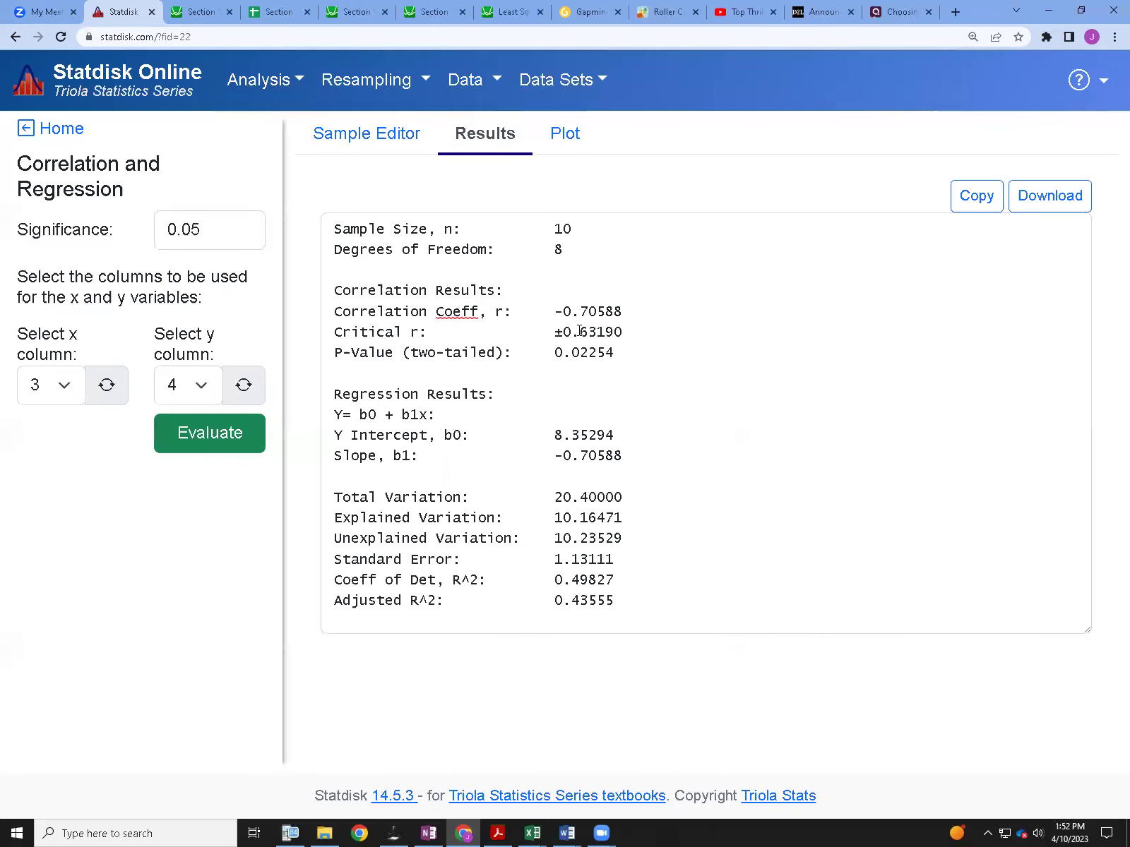
drag(555, 311, 645, 305)
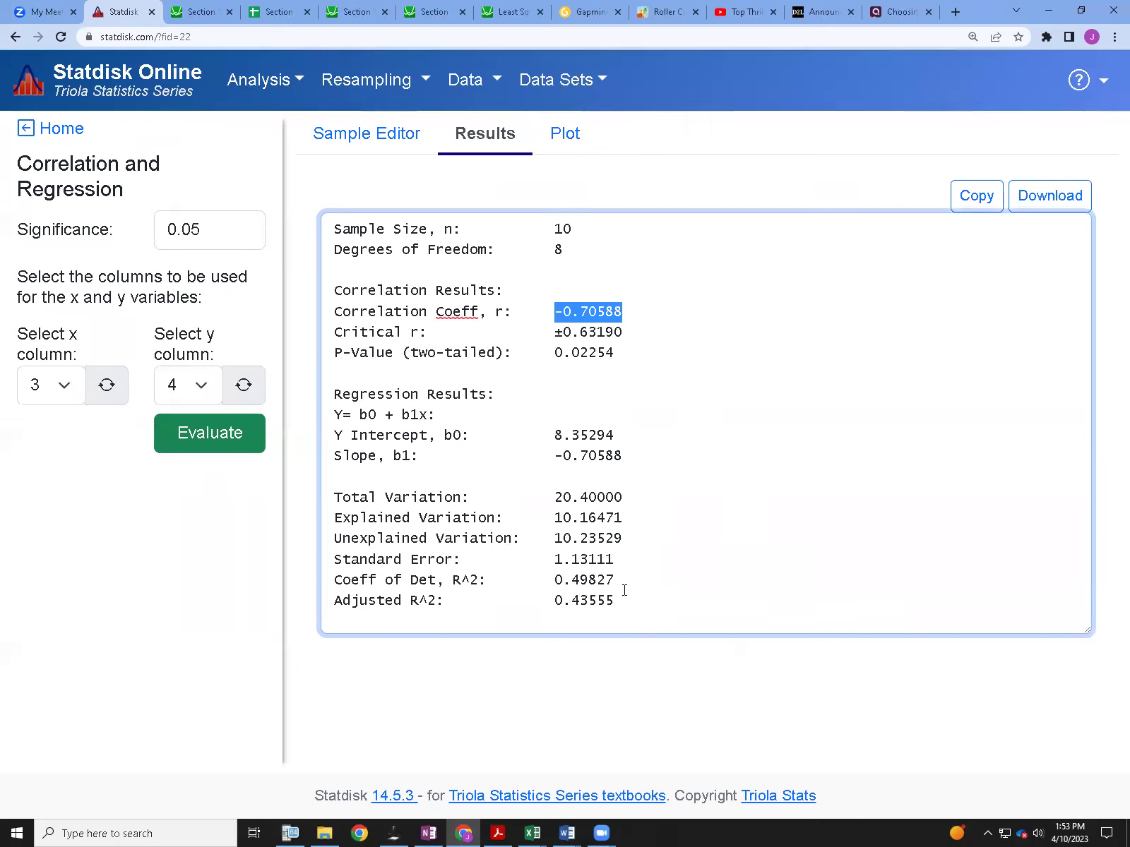
drag(618, 583, 556, 586)
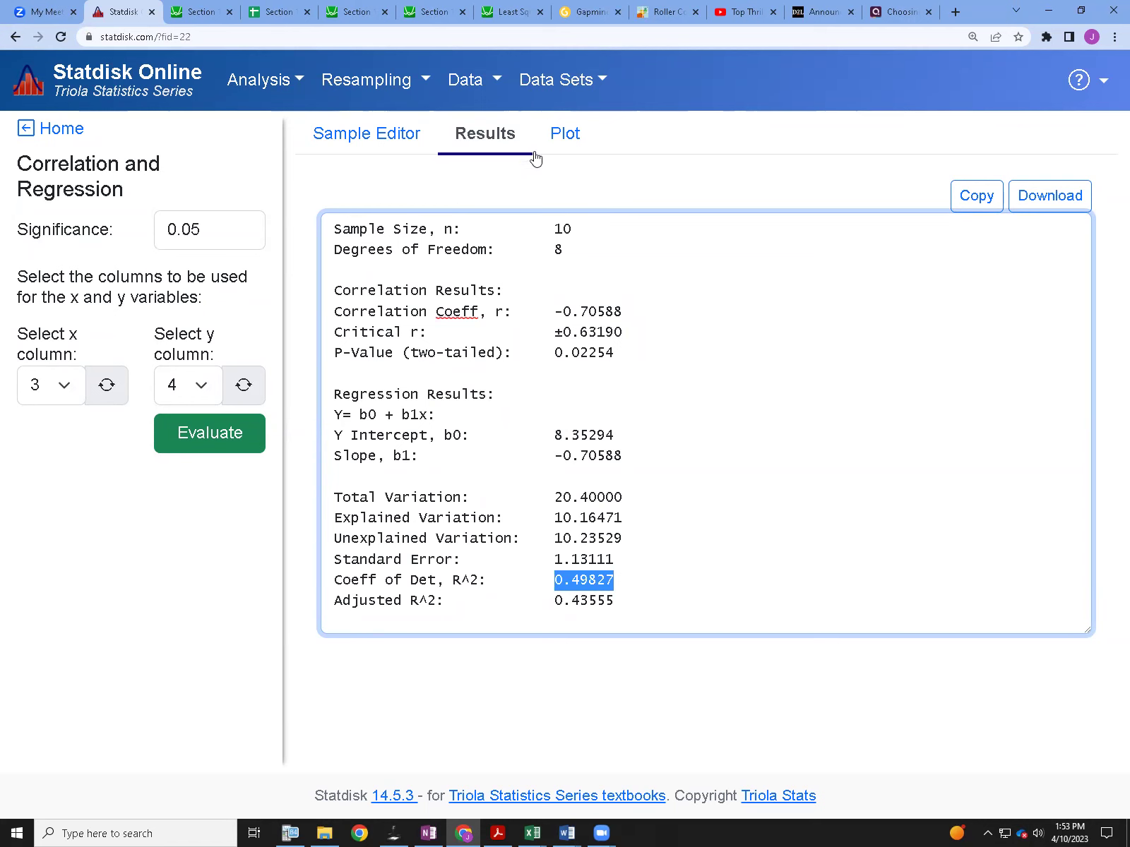
click(570, 142)
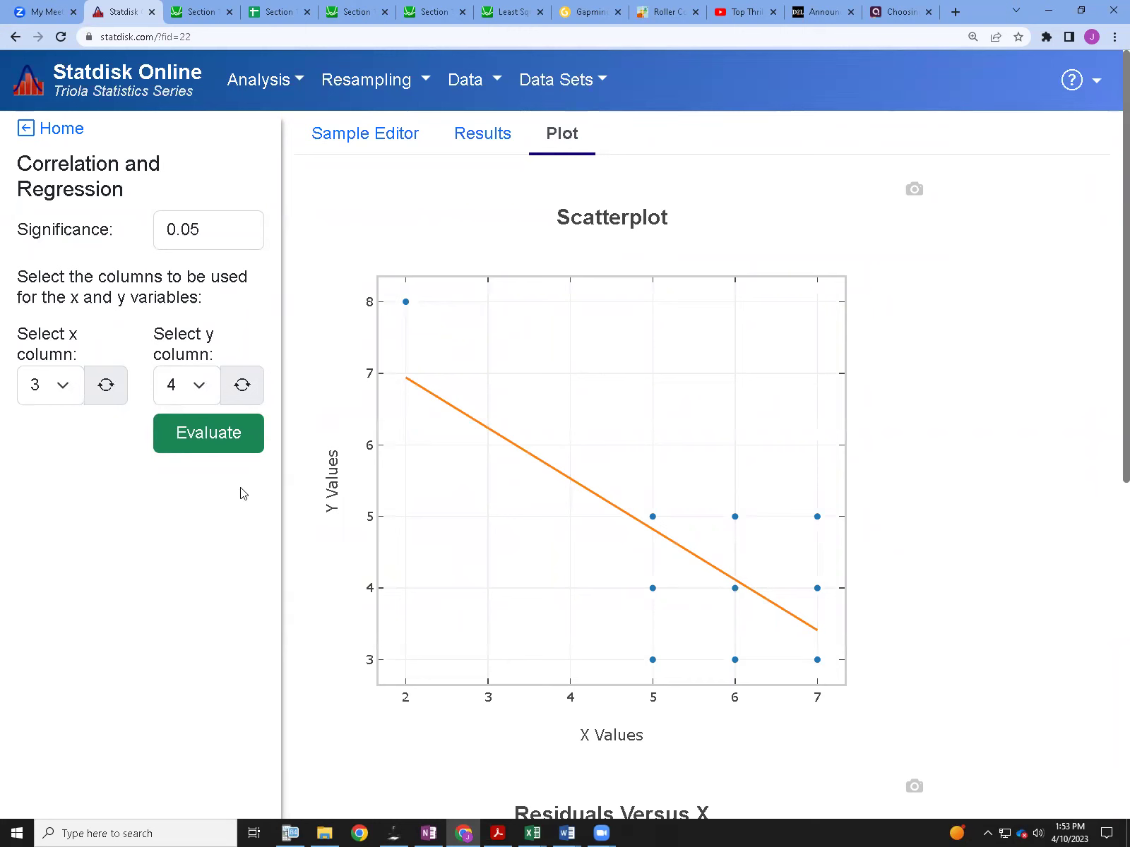
mouse_move(367, 266)
Step: Return to the main Sample Editor and delete the row 10 values from columns 3 and 4
click(157, 84)
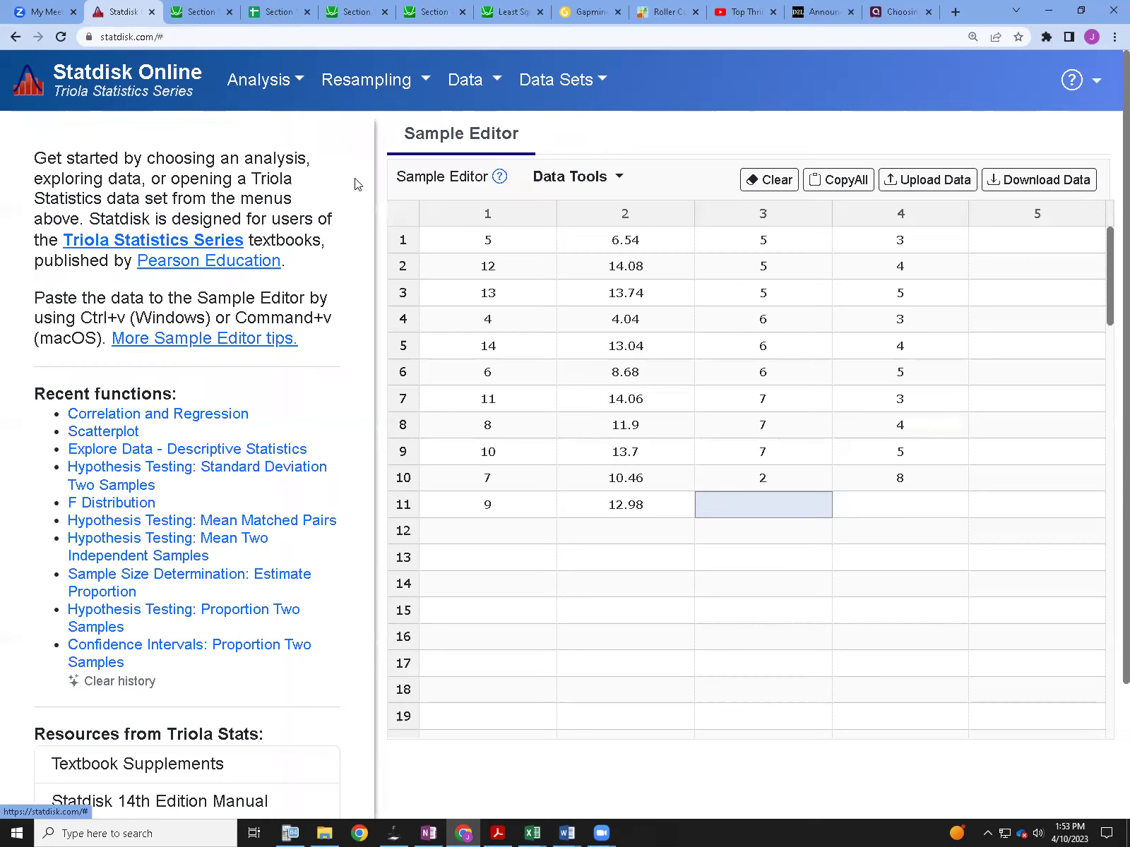
double_click(908, 481)
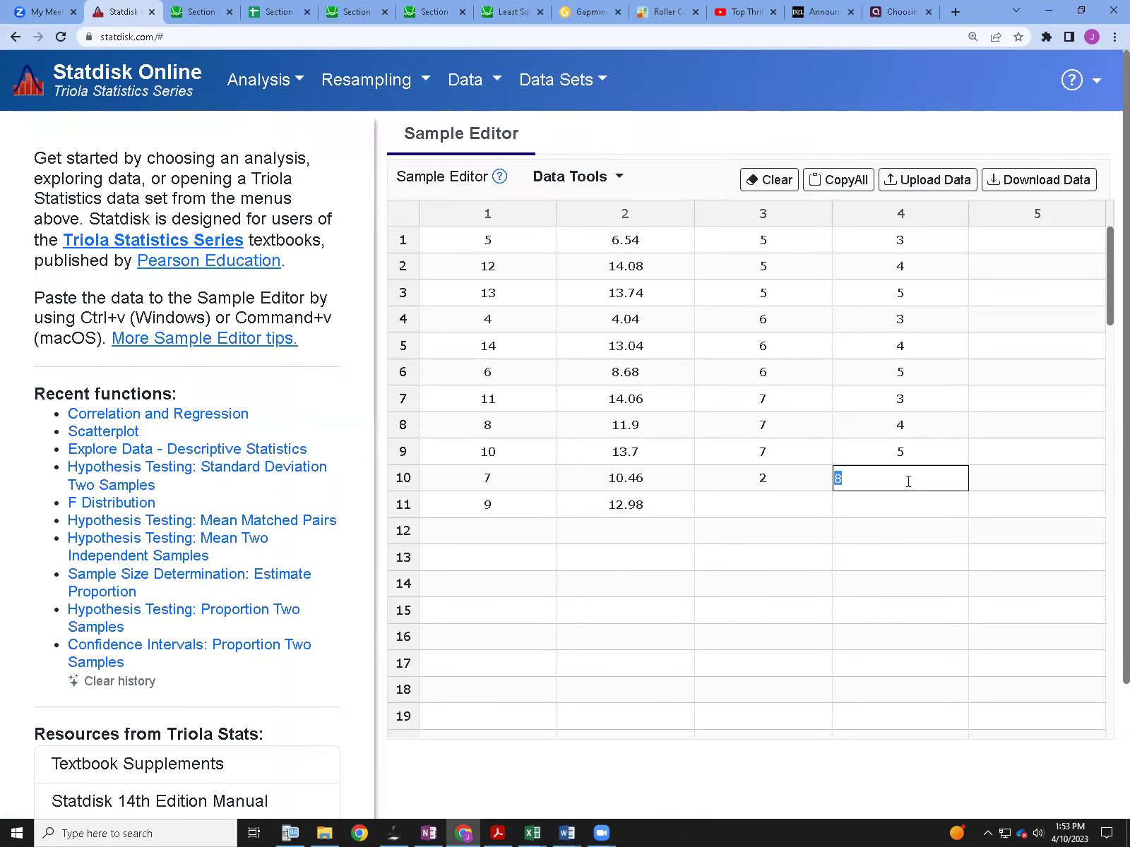
key(BackSpace)
double_click(781, 478)
key(BackSpace)
double_click(788, 504)
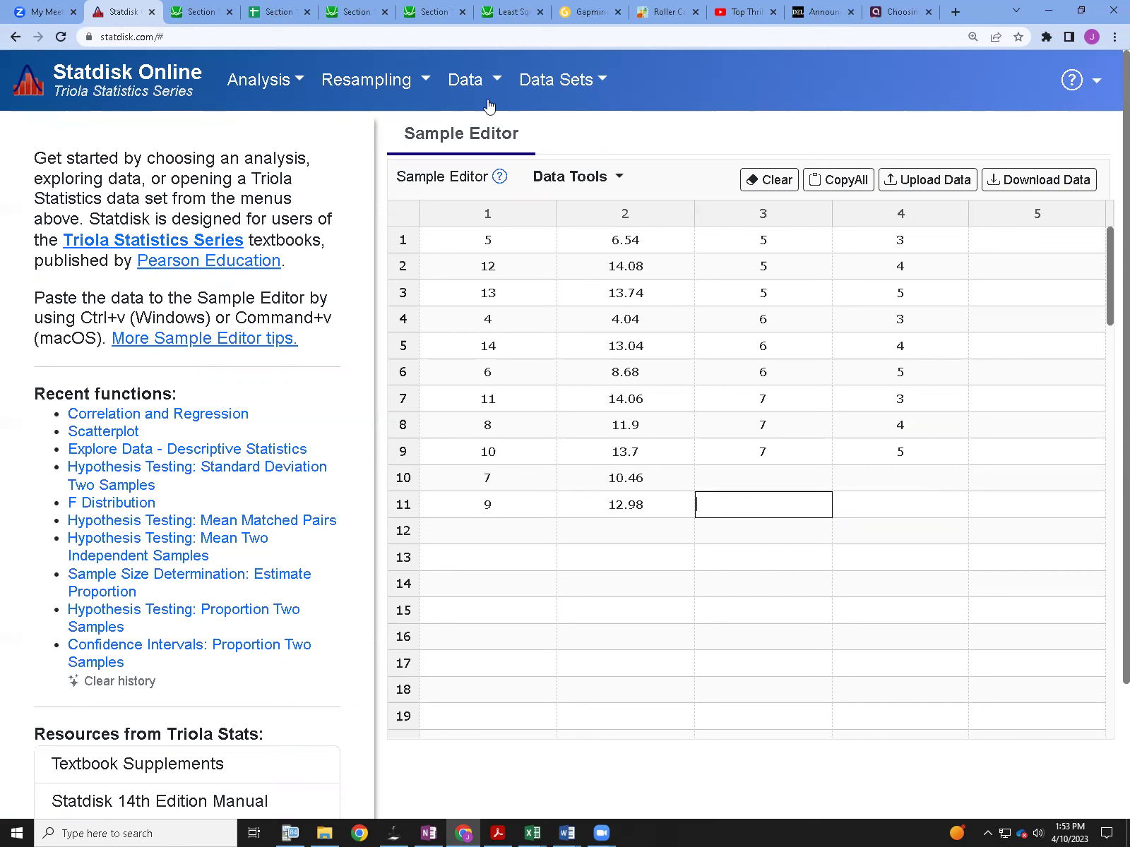
Step: Set up a new Correlation and Regression analysis with column 3 as x and column 4 as y
click(267, 84)
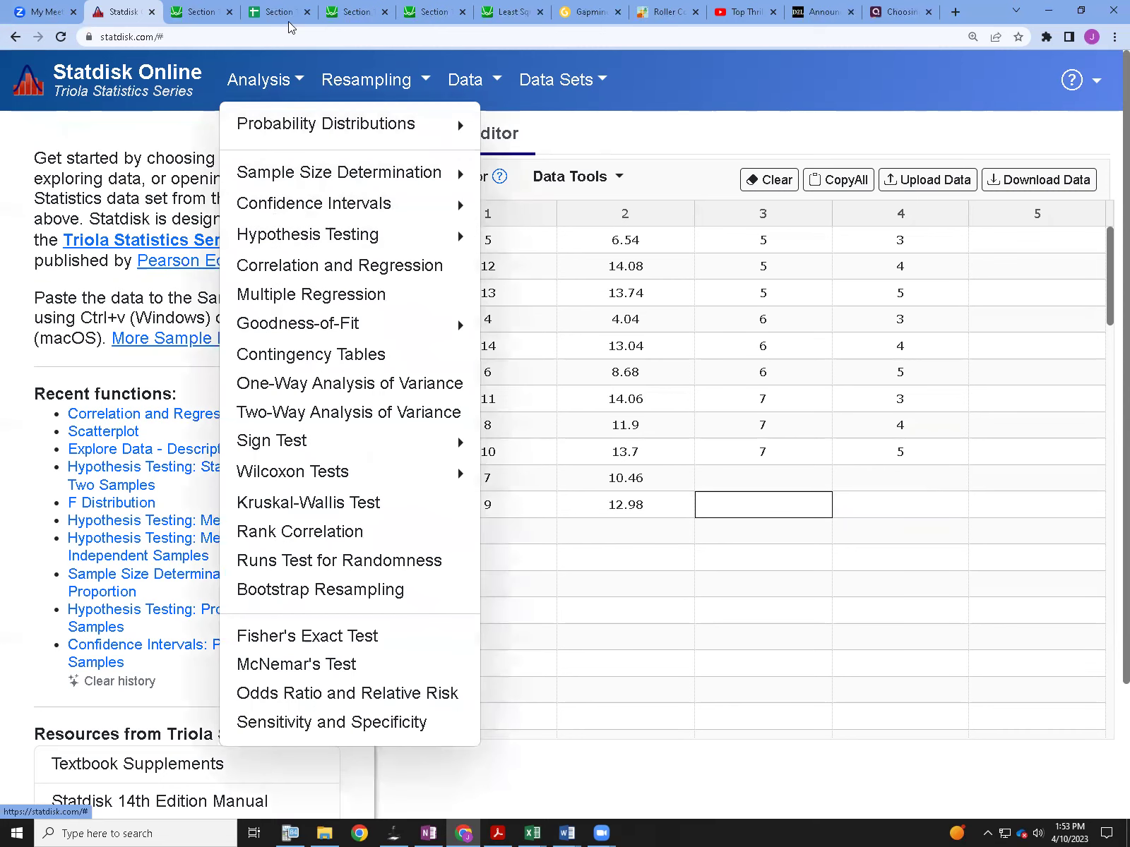
click(701, 121)
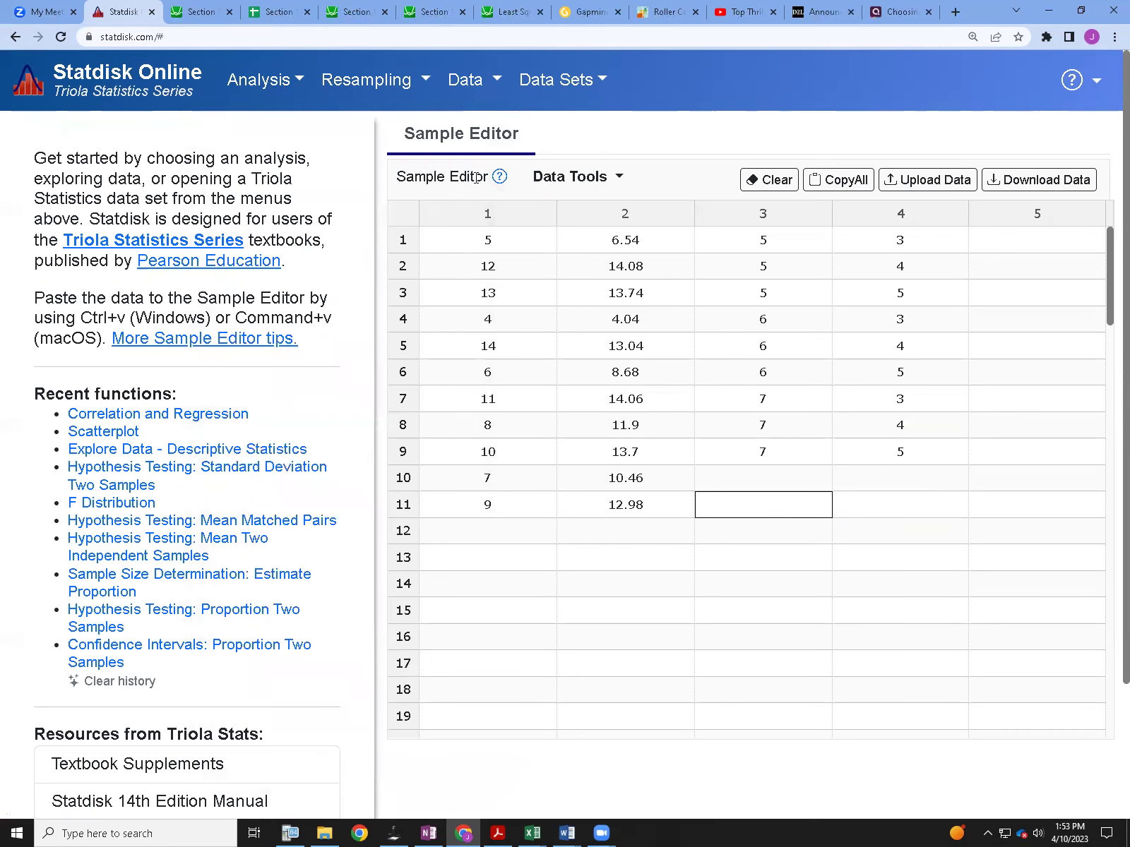
click(264, 82)
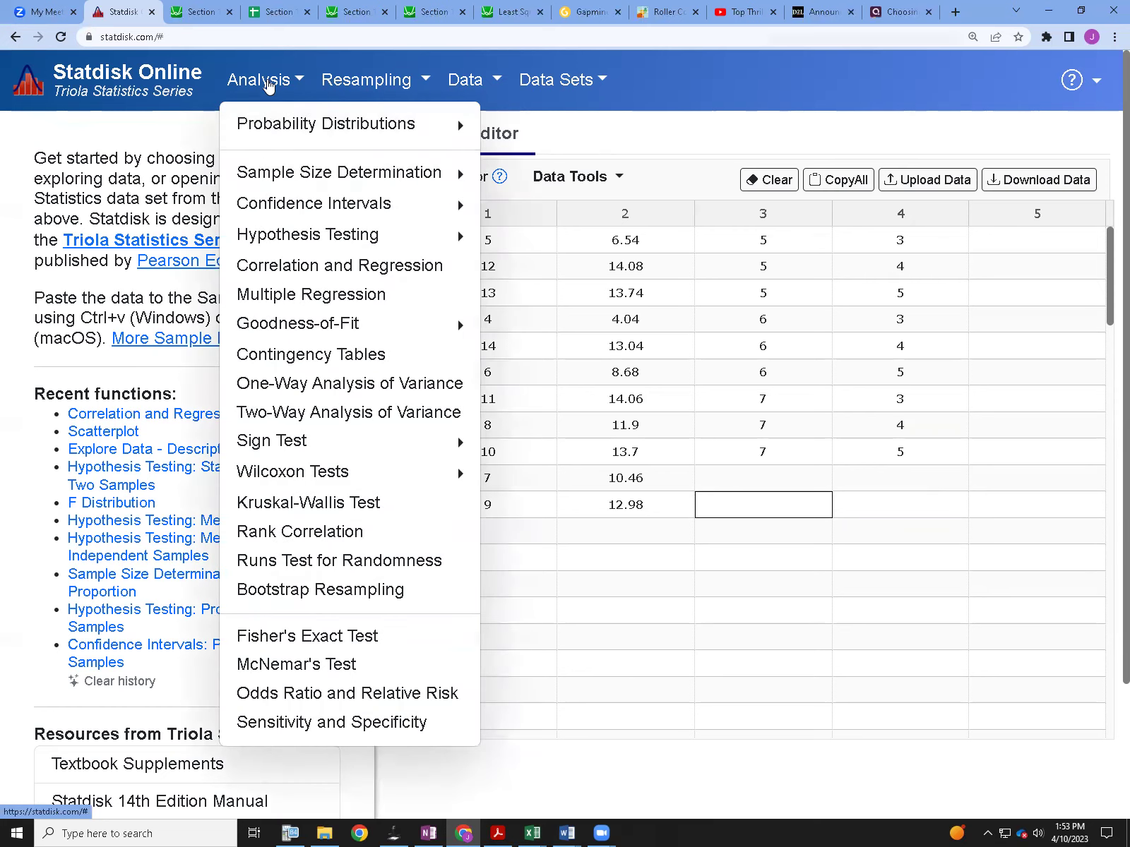
click(270, 268)
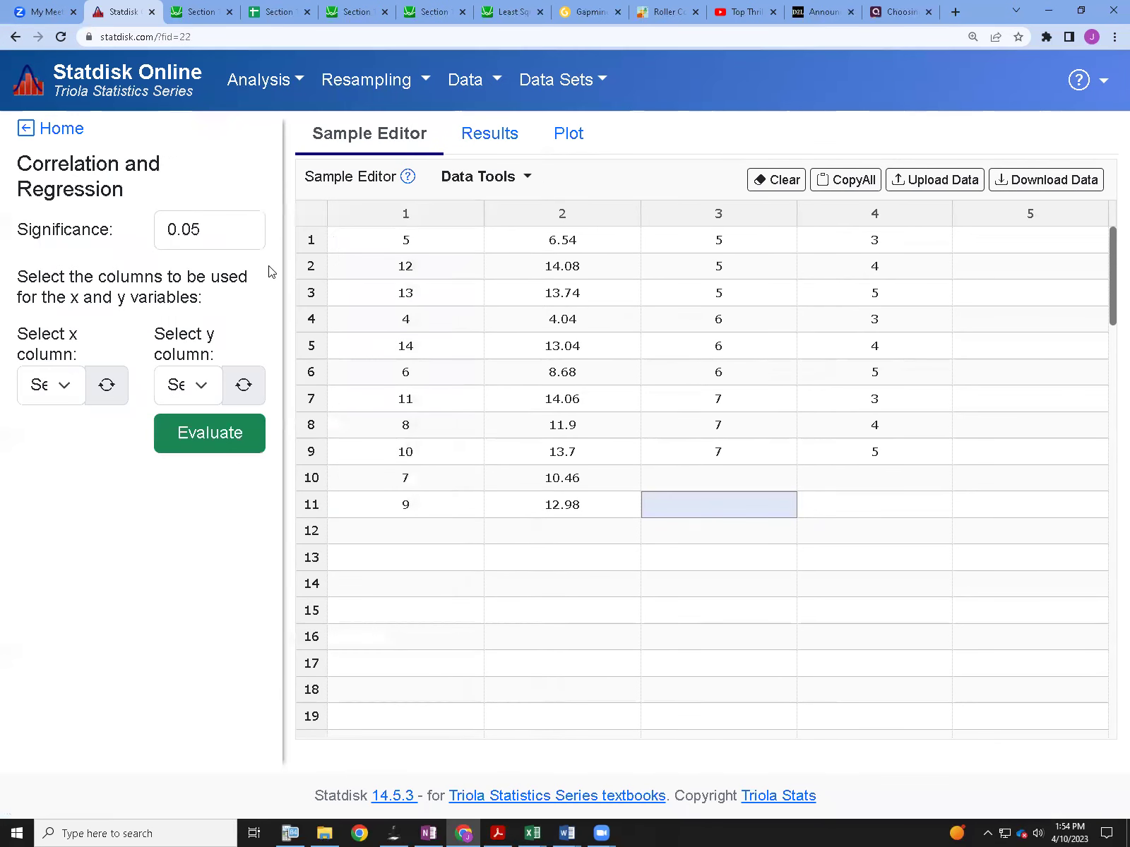
click(60, 385)
click(62, 456)
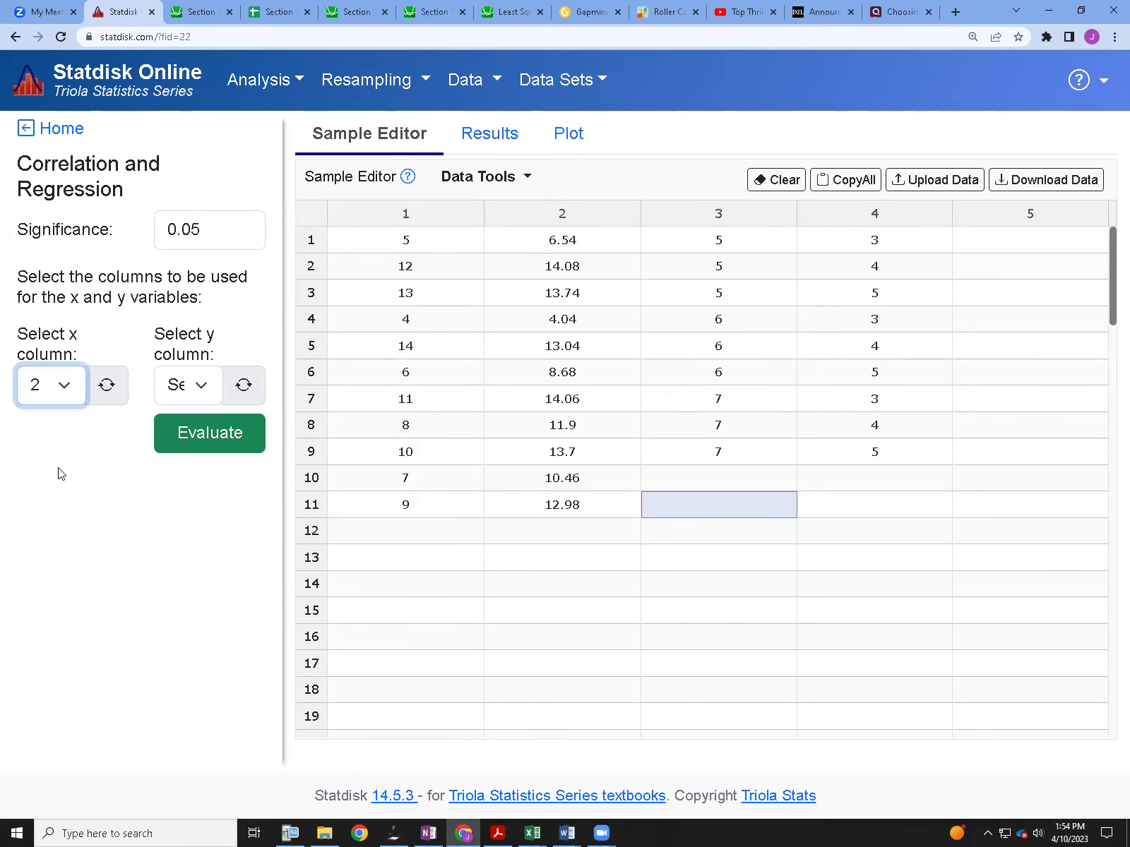
click(47, 386)
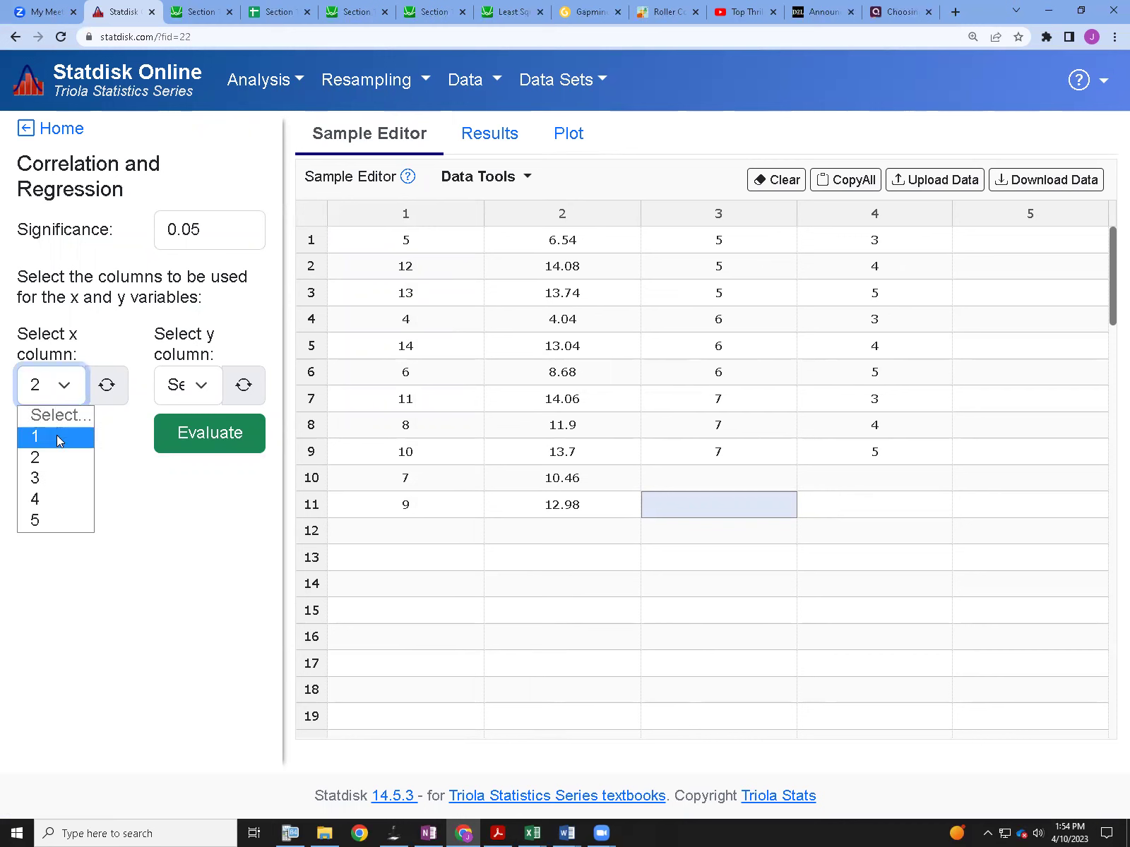
click(57, 474)
click(181, 386)
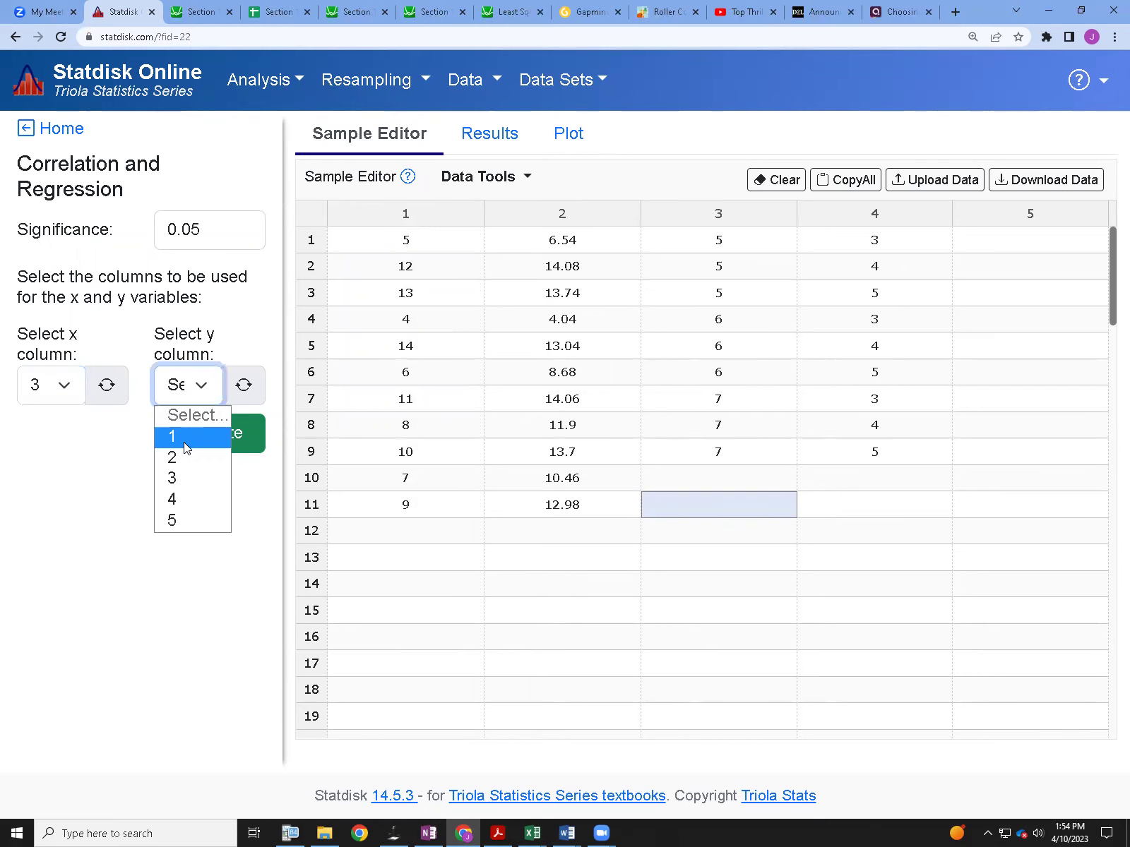
click(184, 497)
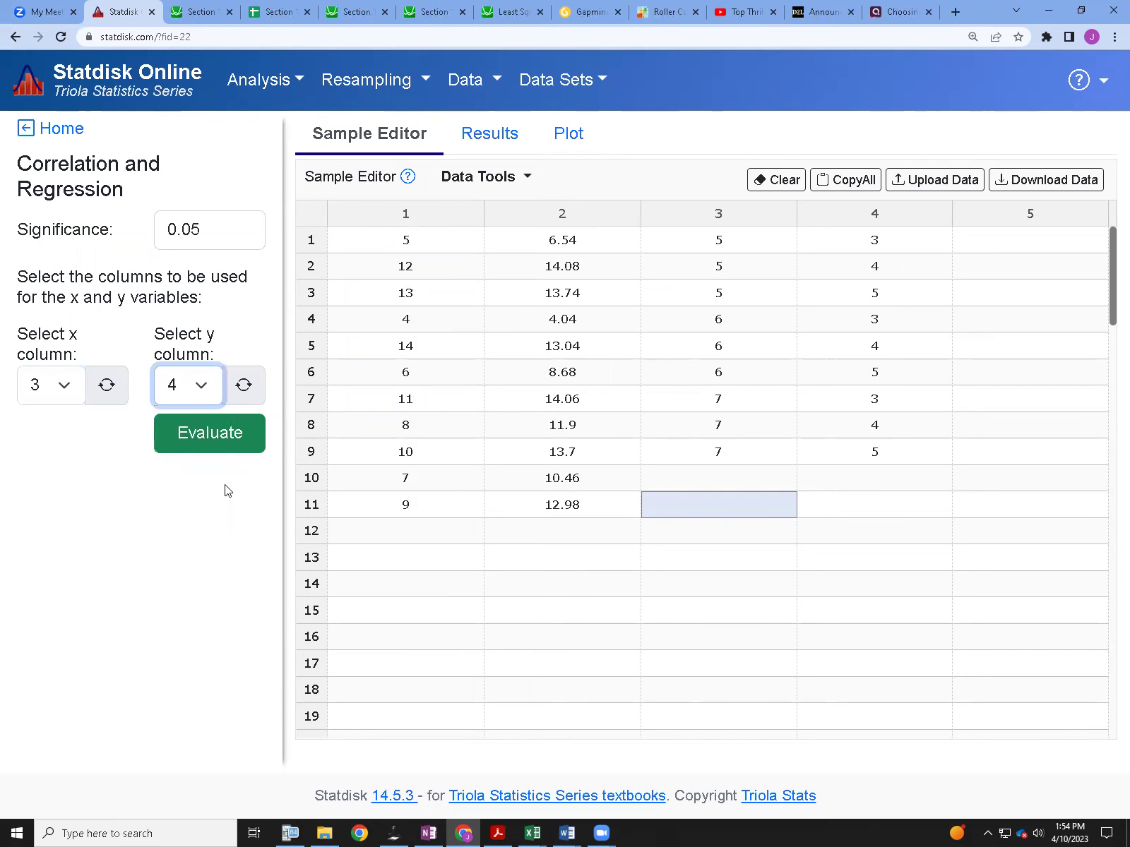
Step: Evaluate the regression for the reduced data and display its scatterplot with the regression line
click(223, 432)
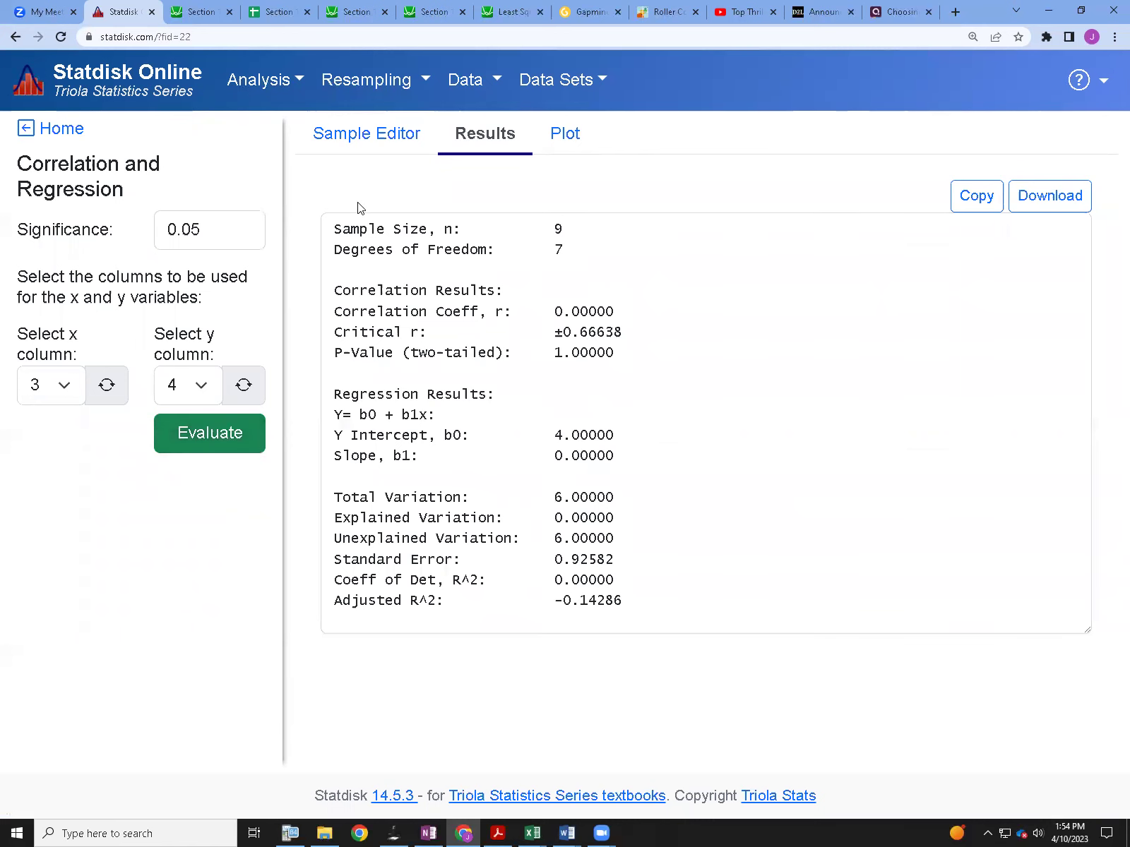
click(567, 136)
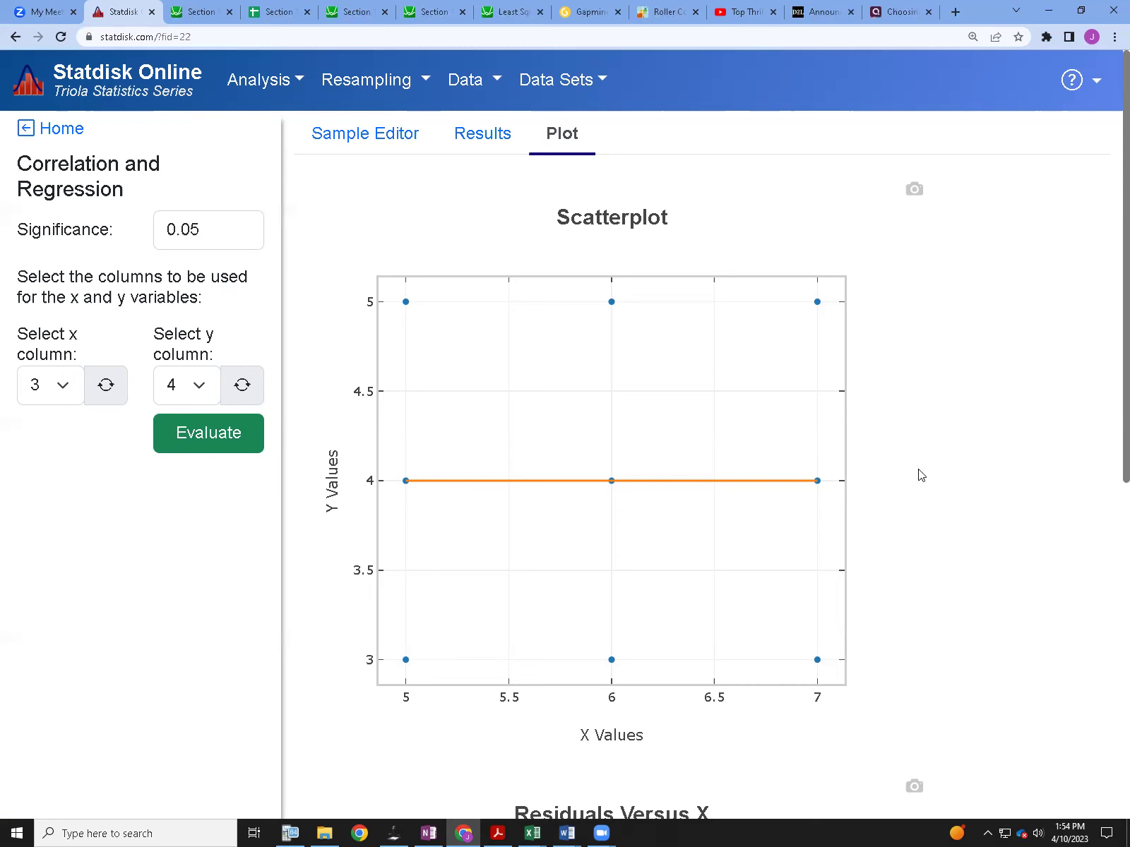
mouse_move(400, 475)
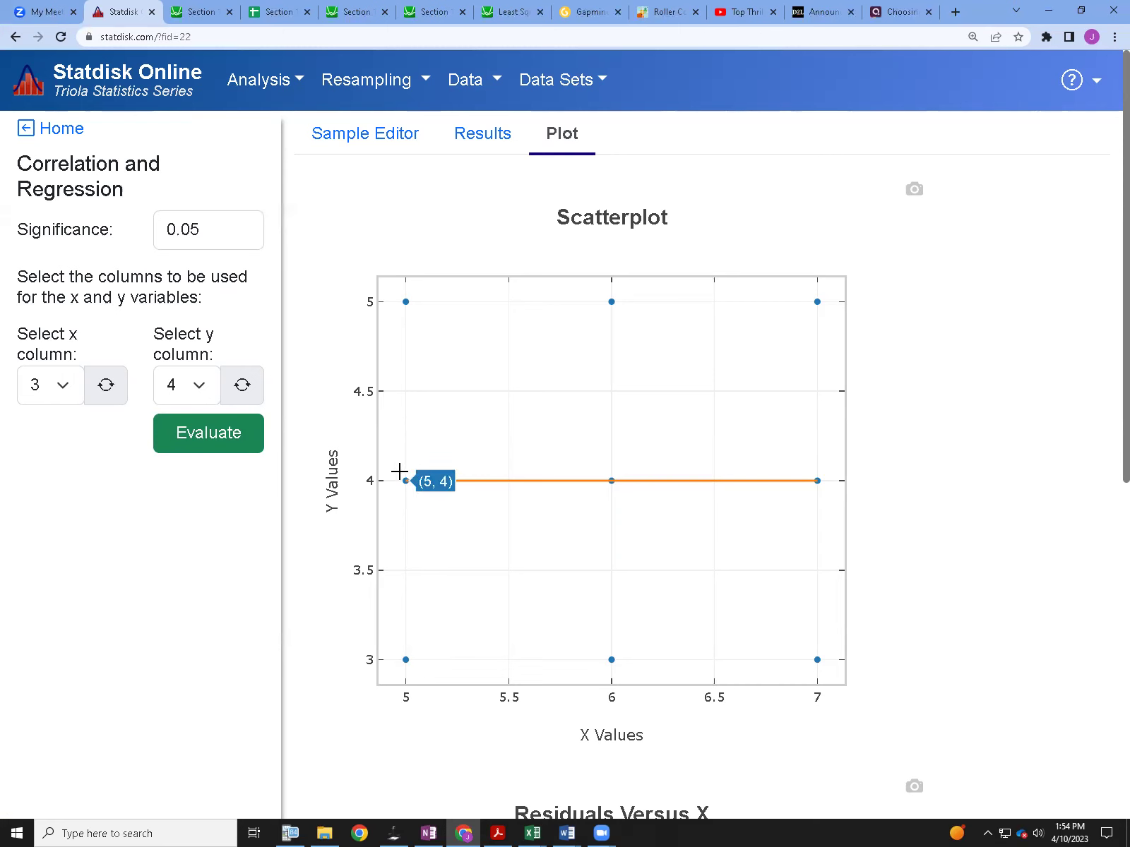